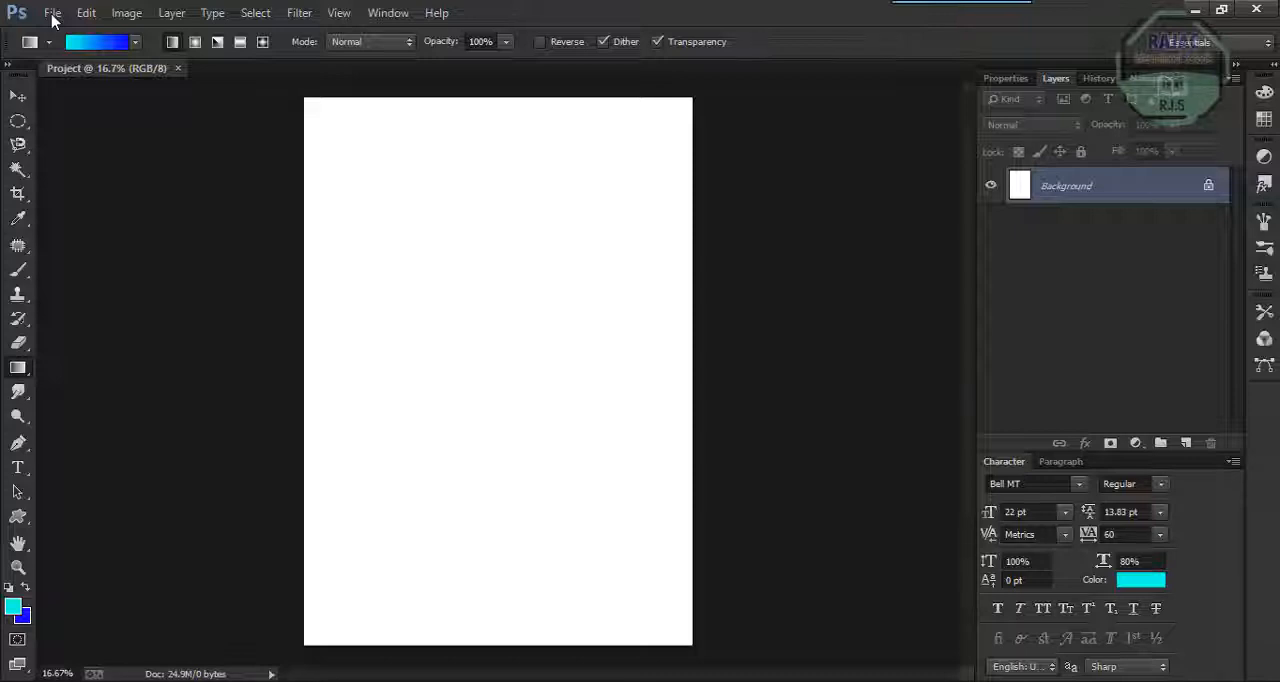
Fill the background with a diagonal linear gradient, cyan at the page's lower left to blue at its upper right.
{"action": "key", "text": "g"}
{"action": "key", "text": "i"}
{"action": "left_click_drag", "start_coordinate": [409, 466], "coordinate": [690, 100]}
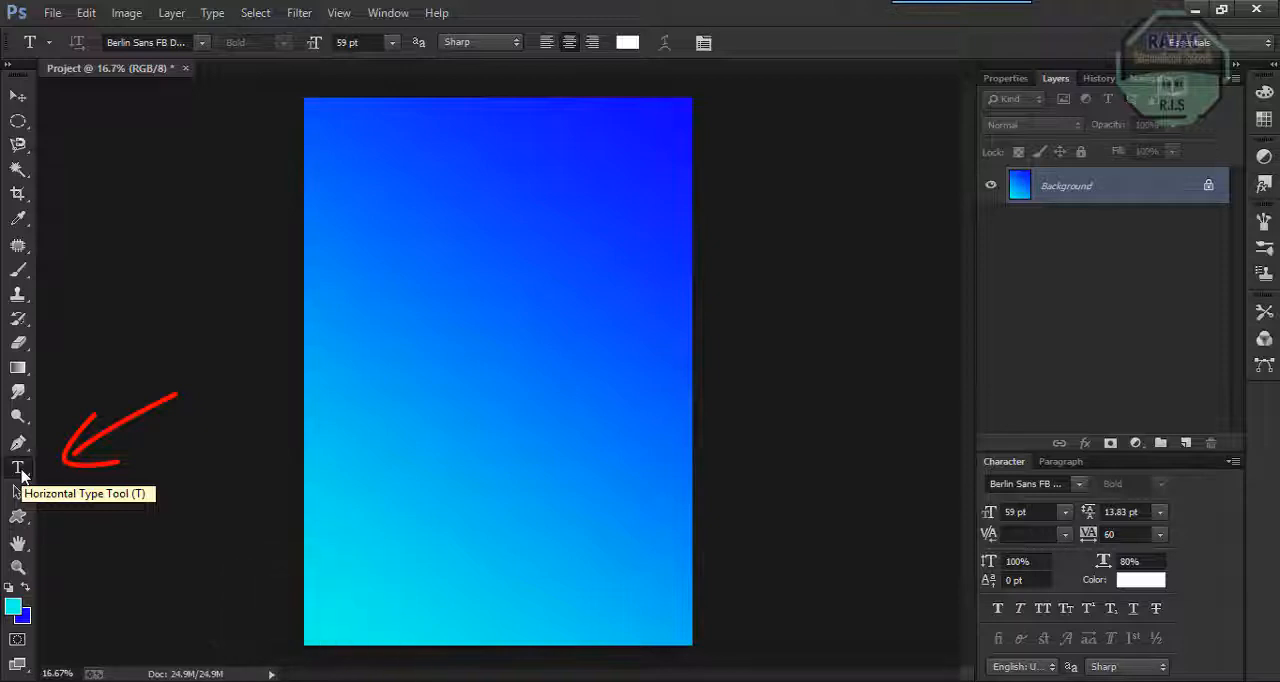
Add the white text "Avoid Shaking Hands" in a text box across the upper half of the poster and shift it slightly down.
{"action": "mouse_move", "coordinate": [347, 258]}
{"action": "left_mouse_down"}
{"action": "mouse_move", "coordinate": [530, 302]}
{"action": "mouse_move", "coordinate": [651, 349]}
{"action": "mouse_move", "coordinate": [682, 394]}
{"action": "left_mouse_up"}
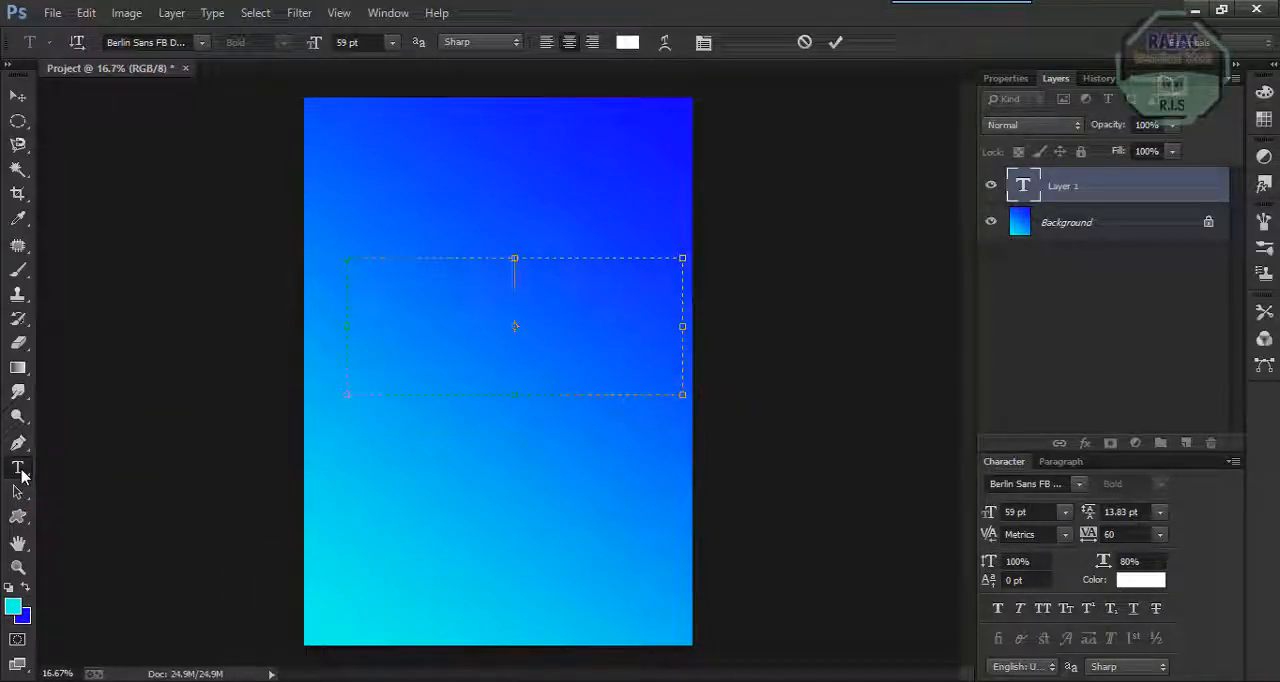
{"action": "type", "text": "Av"}
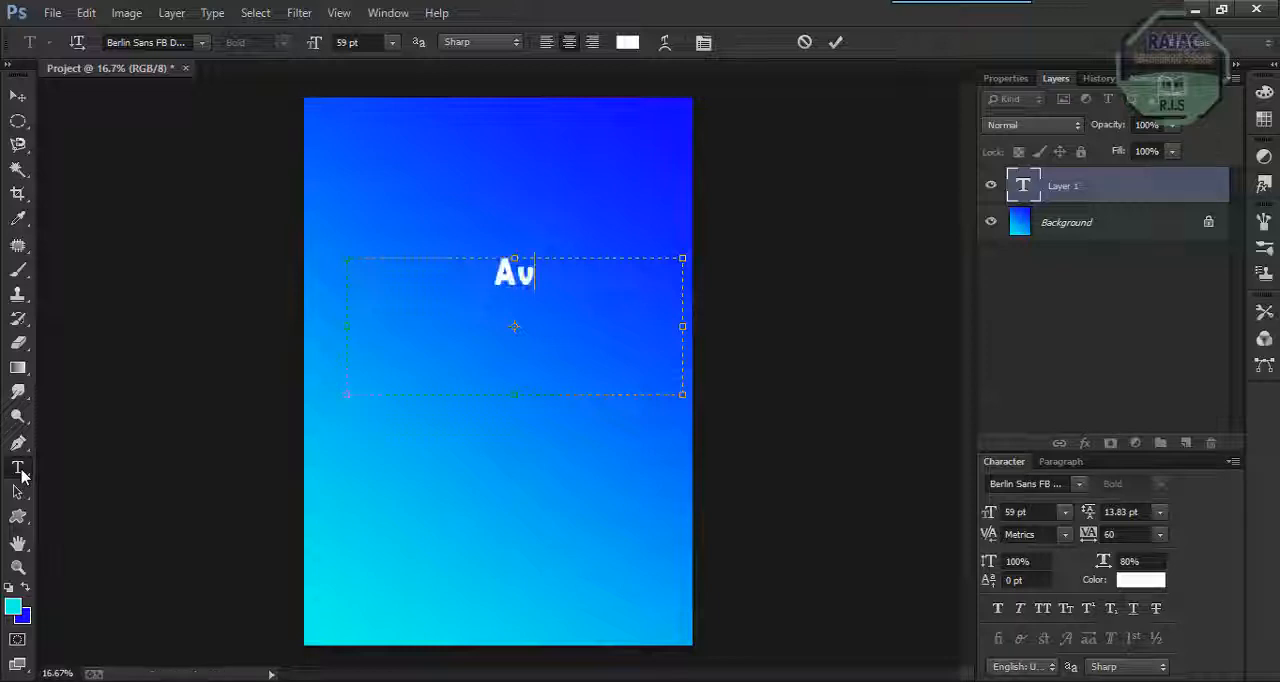
{"action": "type", "text": "oid Sh"}
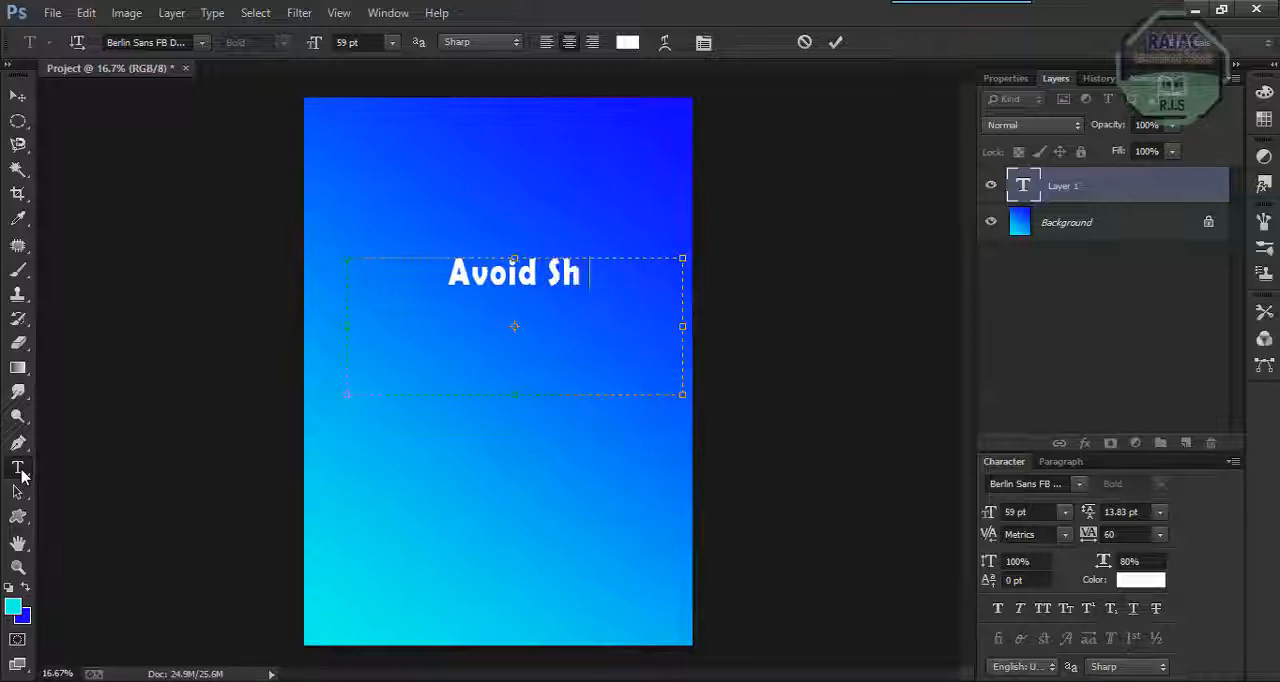
{"action": "type", "text": "aking Hands"}
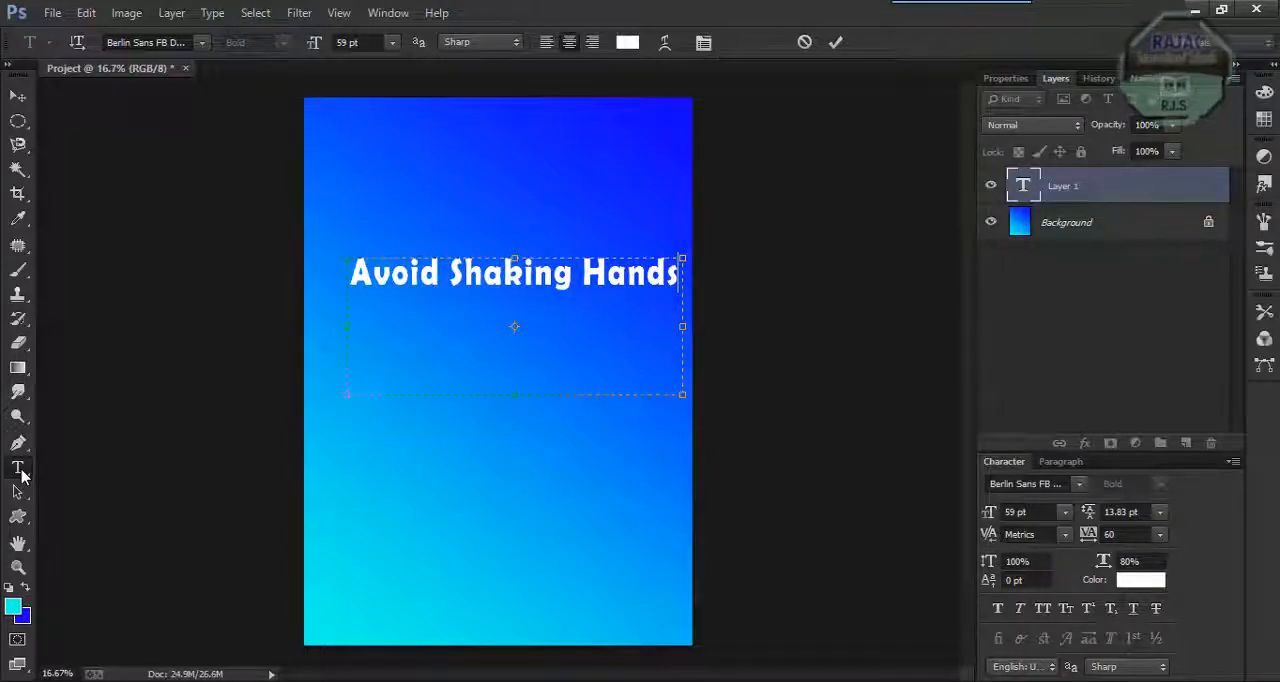
{"action": "key", "text": "ctrl+Return"}
{"action": "key", "text": "v"}
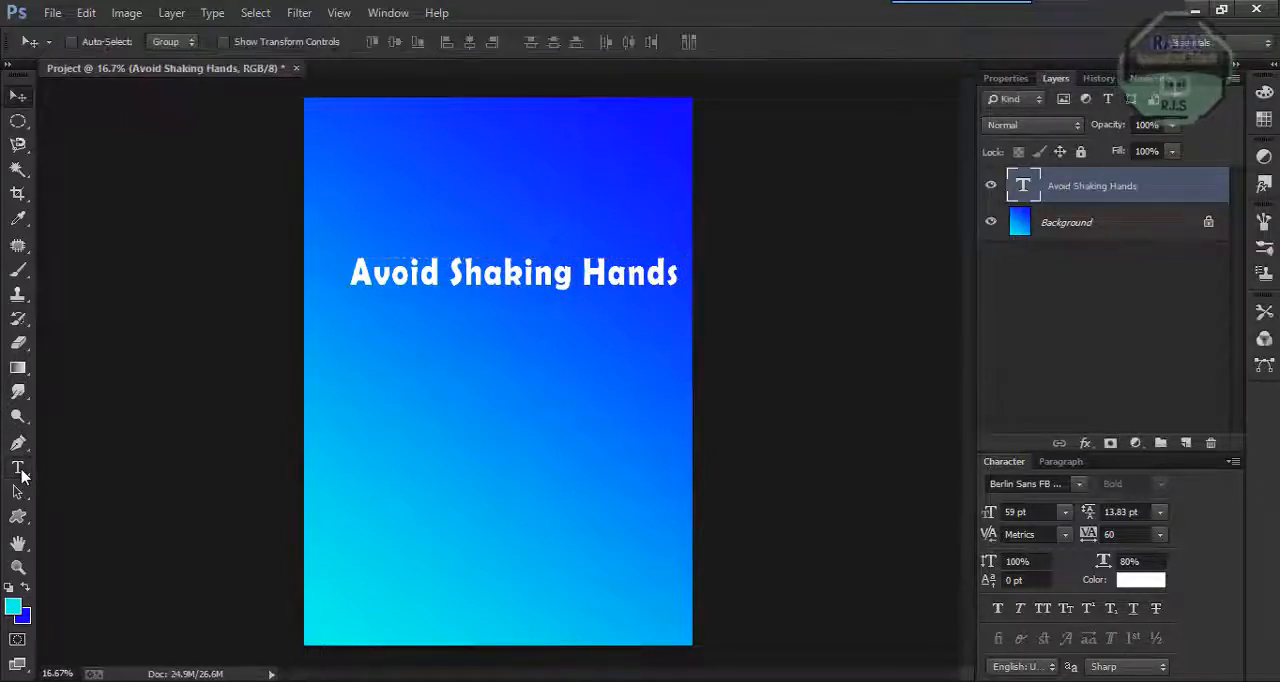
{"action": "left_click_drag", "start_coordinate": [522, 281], "coordinate": [510, 316]}
Try red fe0000 as the colour of the whole heading text, and set it back to white ffffff.
{"action": "left_click", "coordinate": [18, 468]}
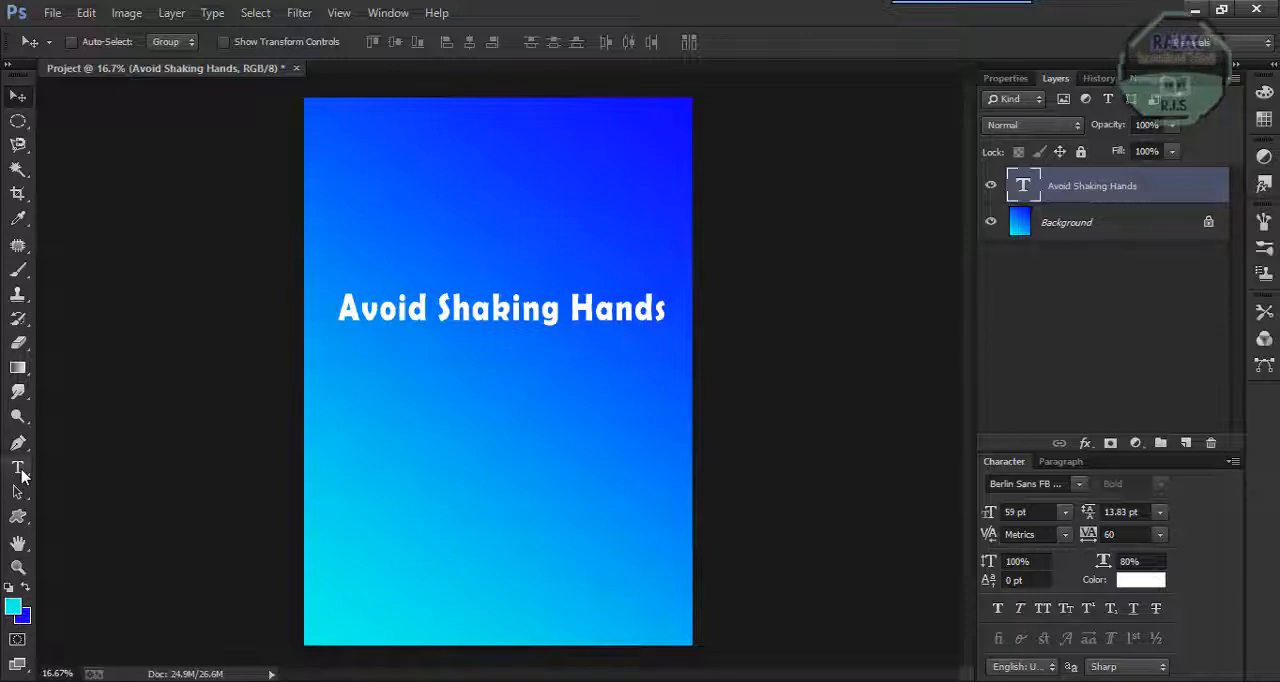
{"action": "double_click", "coordinate": [503, 308]}
{"action": "key", "text": "ctrl+a"}
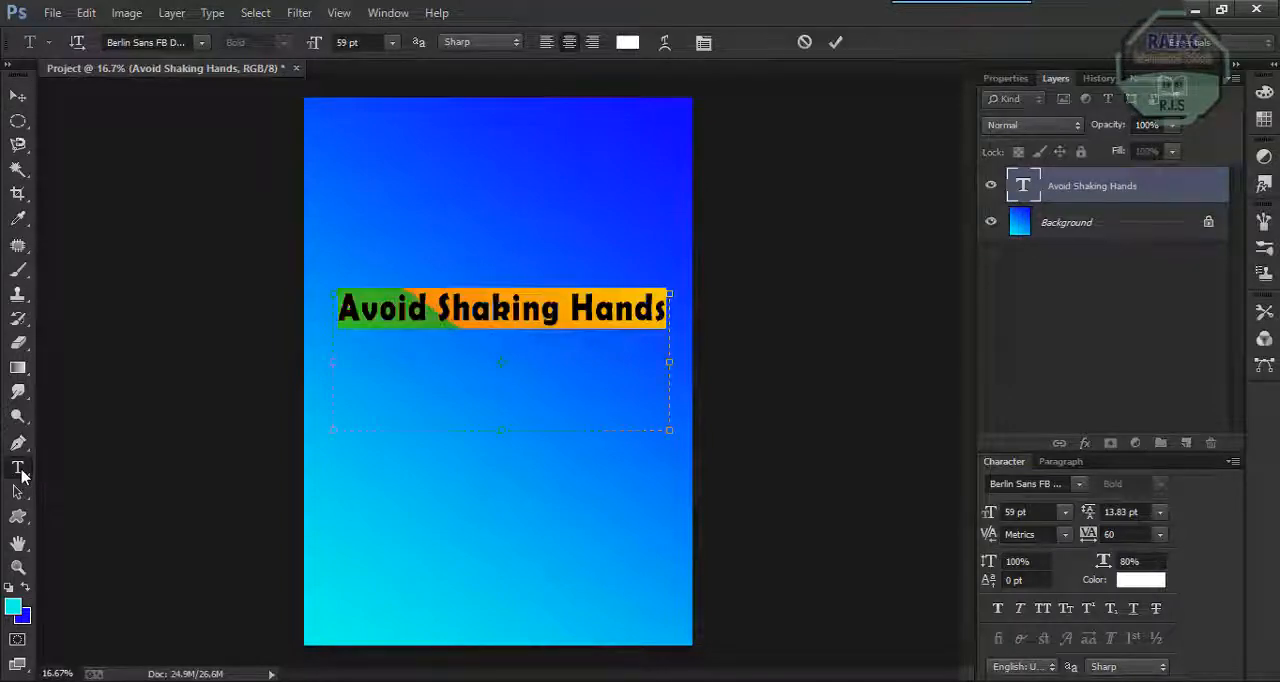
{"action": "left_click", "coordinate": [627, 42]}
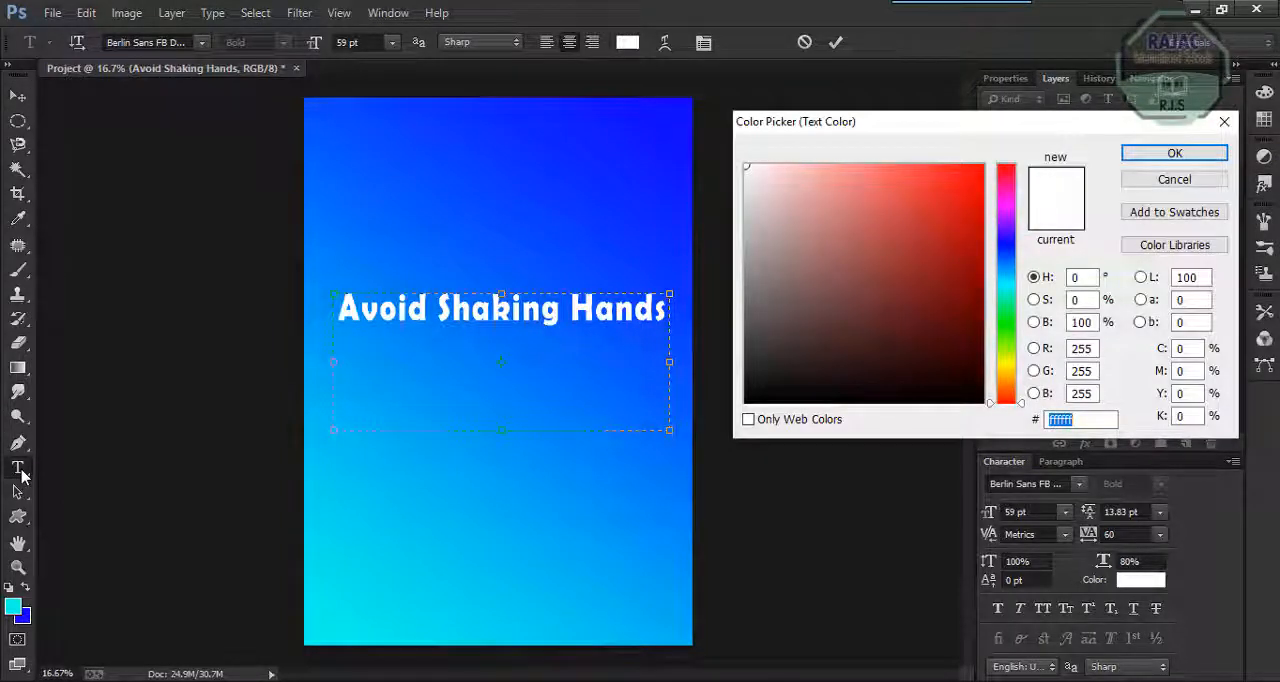
{"action": "type", "text": "fe0000"}
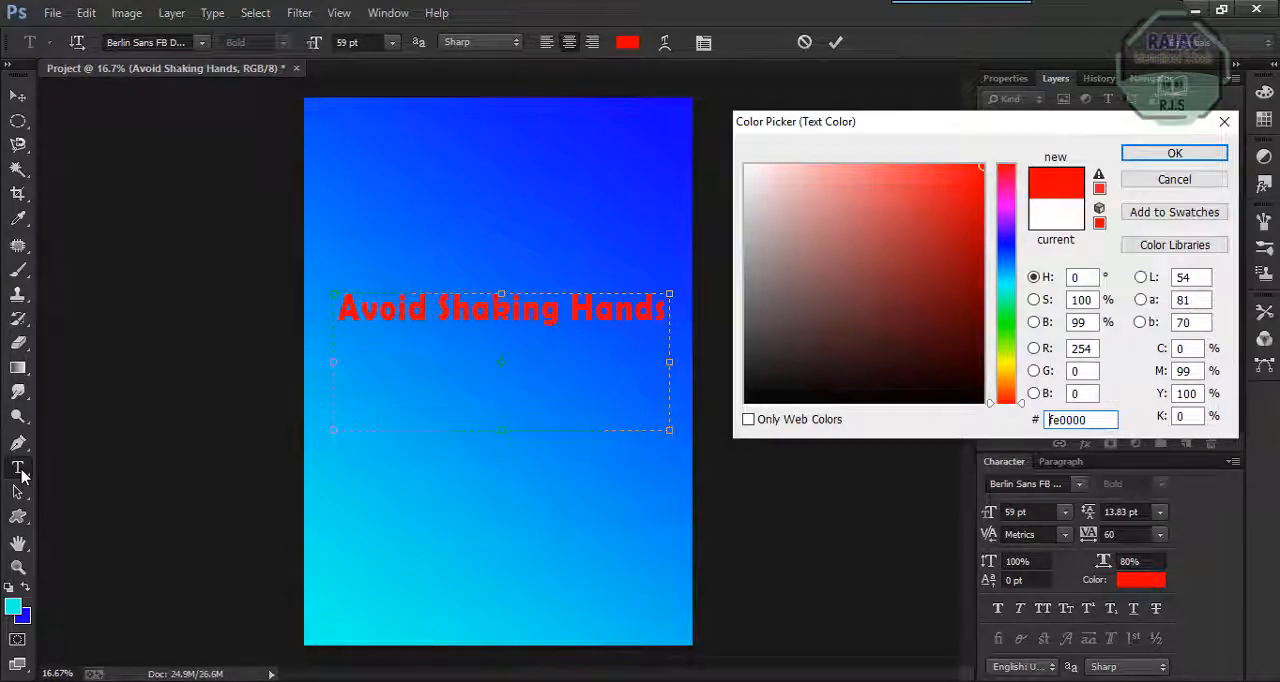
{"action": "left_click", "coordinate": [982, 167]}
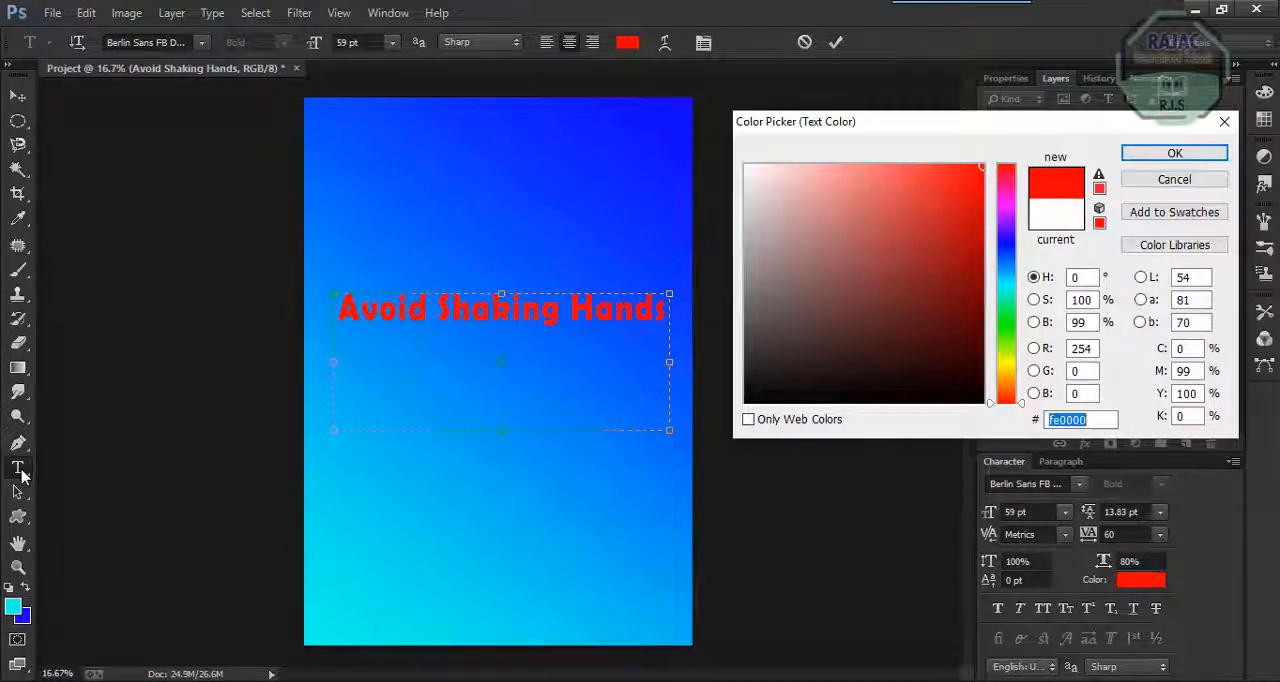
{"action": "type", "text": "ffffff"}
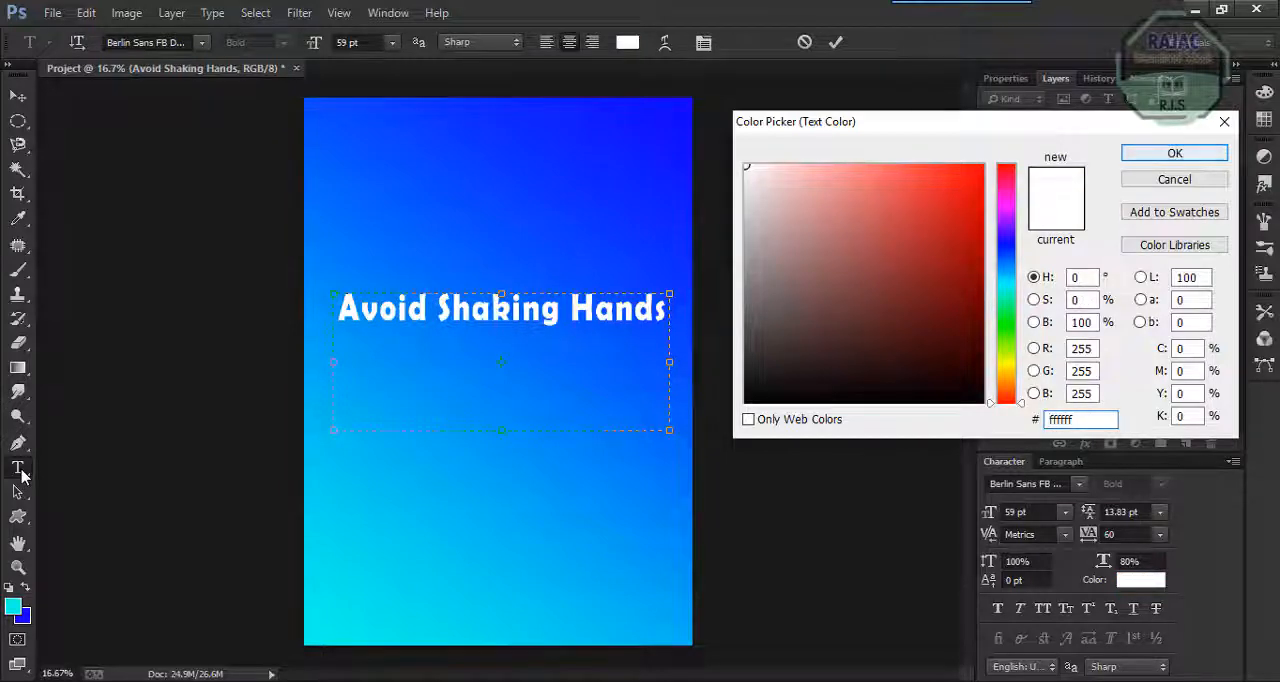
{"action": "key", "text": "Return"}
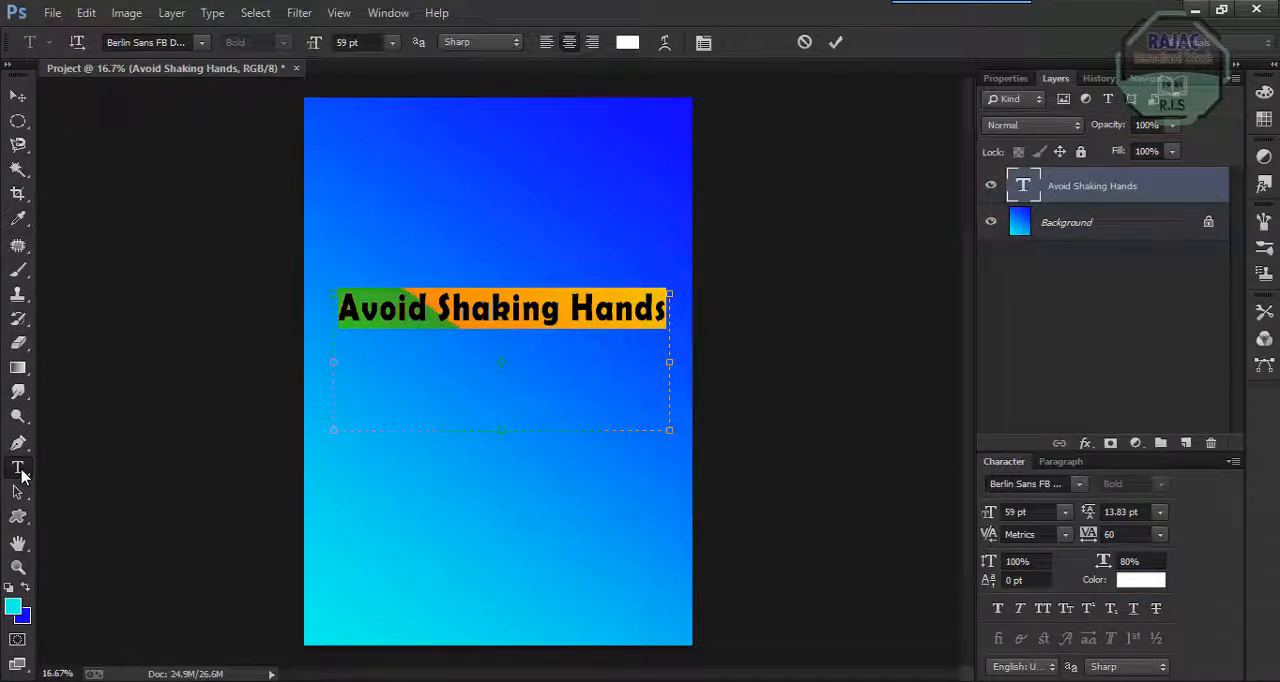
Try Blackadder ITC as the heading's font family and return to the Berlin Sans FB font.
{"action": "left_click", "coordinate": [172, 43]}
{"action": "key", "text": "Down"}
{"action": "key", "text": "Up"}
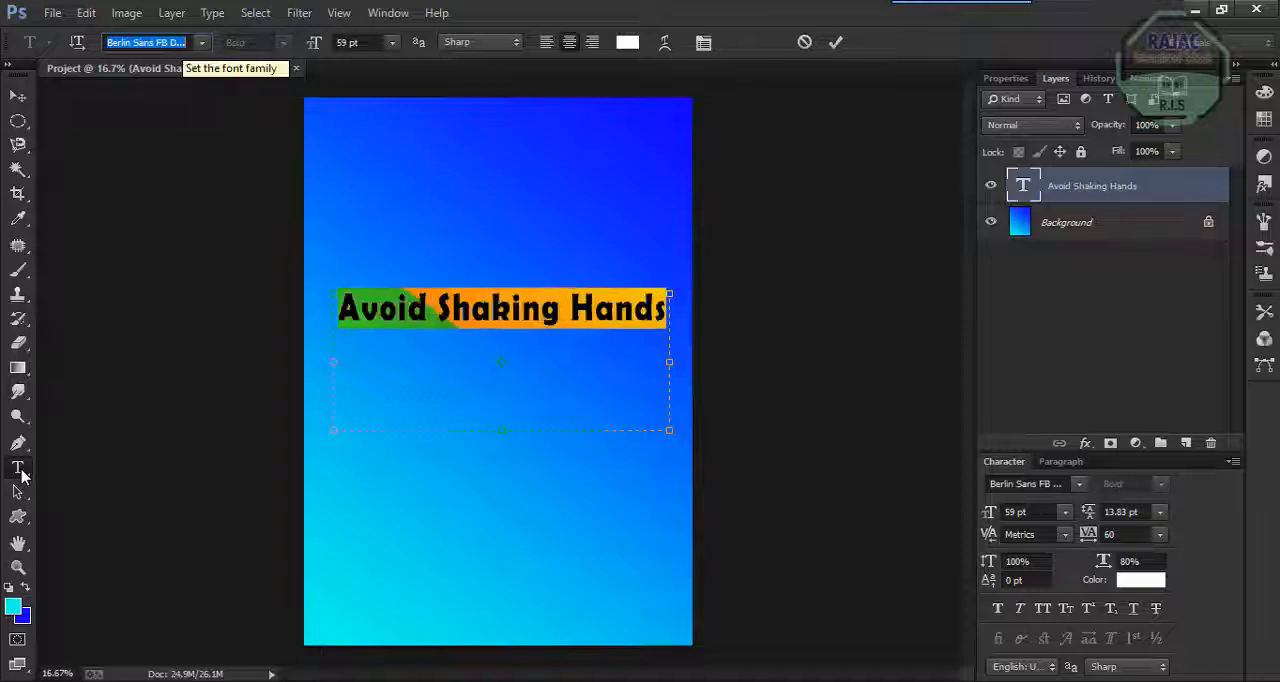
{"action": "key", "text": "Down"}
{"action": "key", "text": "Down"}
{"action": "key", "text": "Down"}
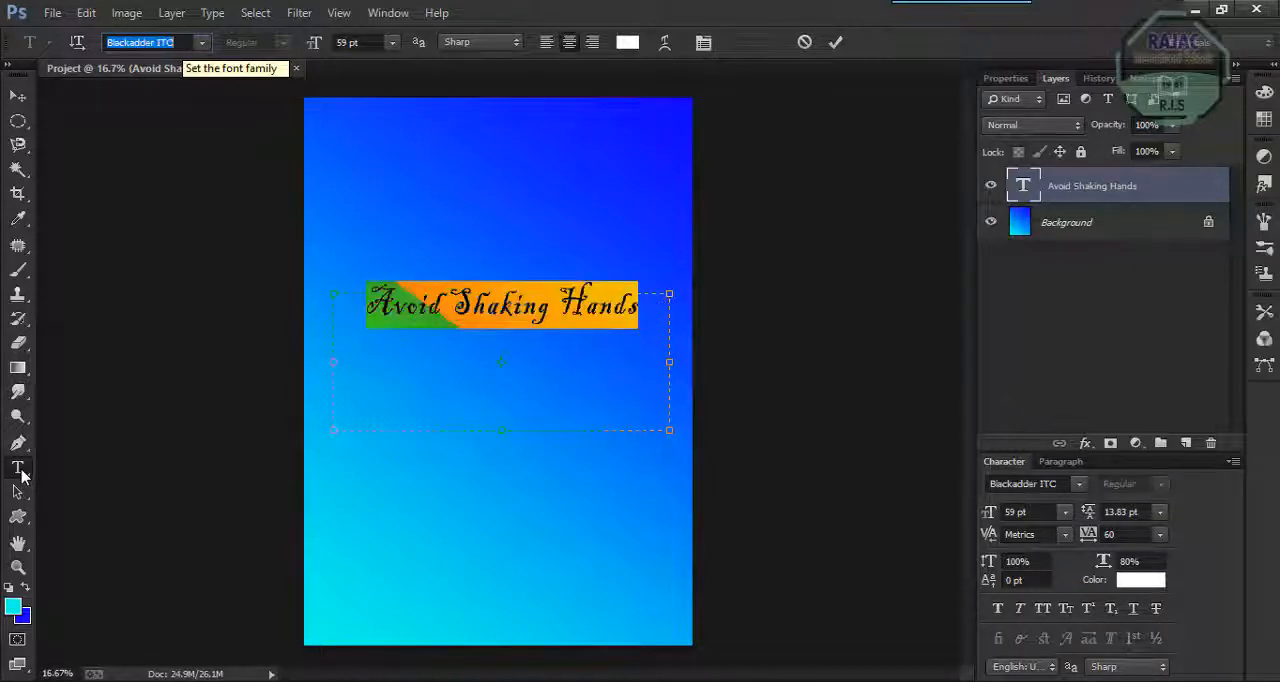
{"action": "key", "text": "Up"}
{"action": "key", "text": "Up"}
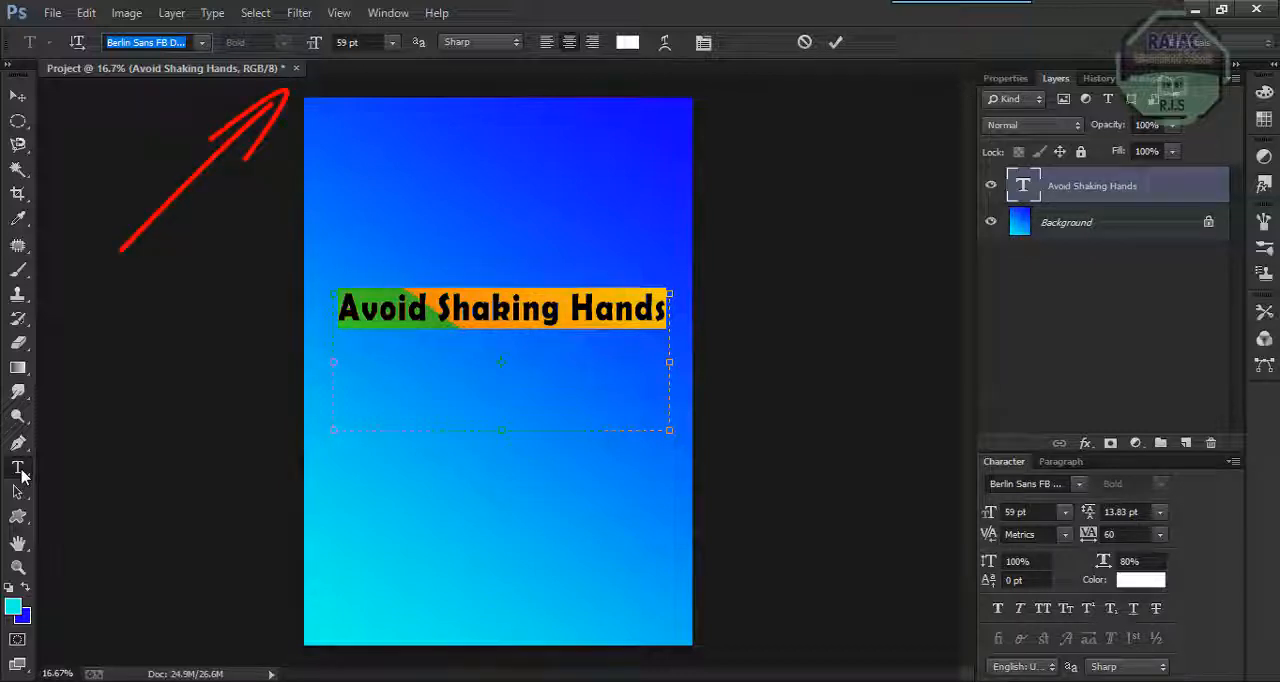
Reduce the heading's font size to 55 pt and commit the text edit.
{"action": "key", "text": "Tab"}
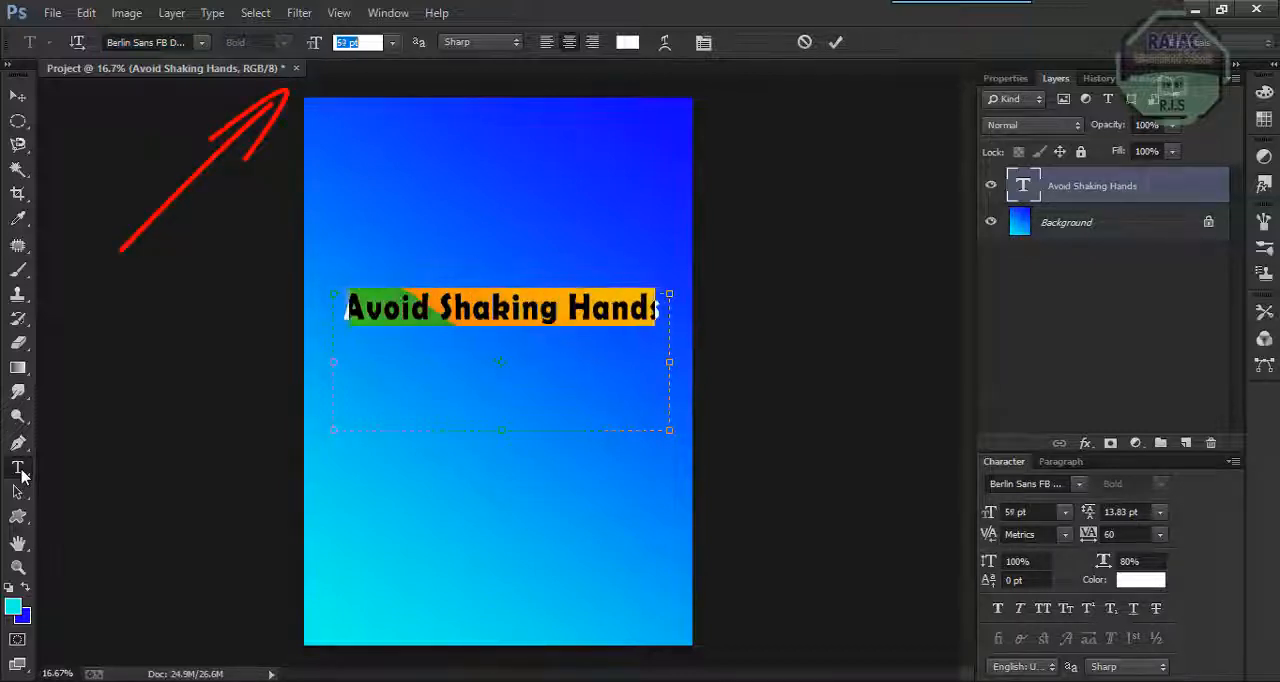
{"action": "key", "text": "Down"}
{"action": "key", "text": "Down"}
{"action": "key", "text": "Down"}
{"action": "key", "text": "Down"}
{"action": "key", "text": "shift+Tab"}
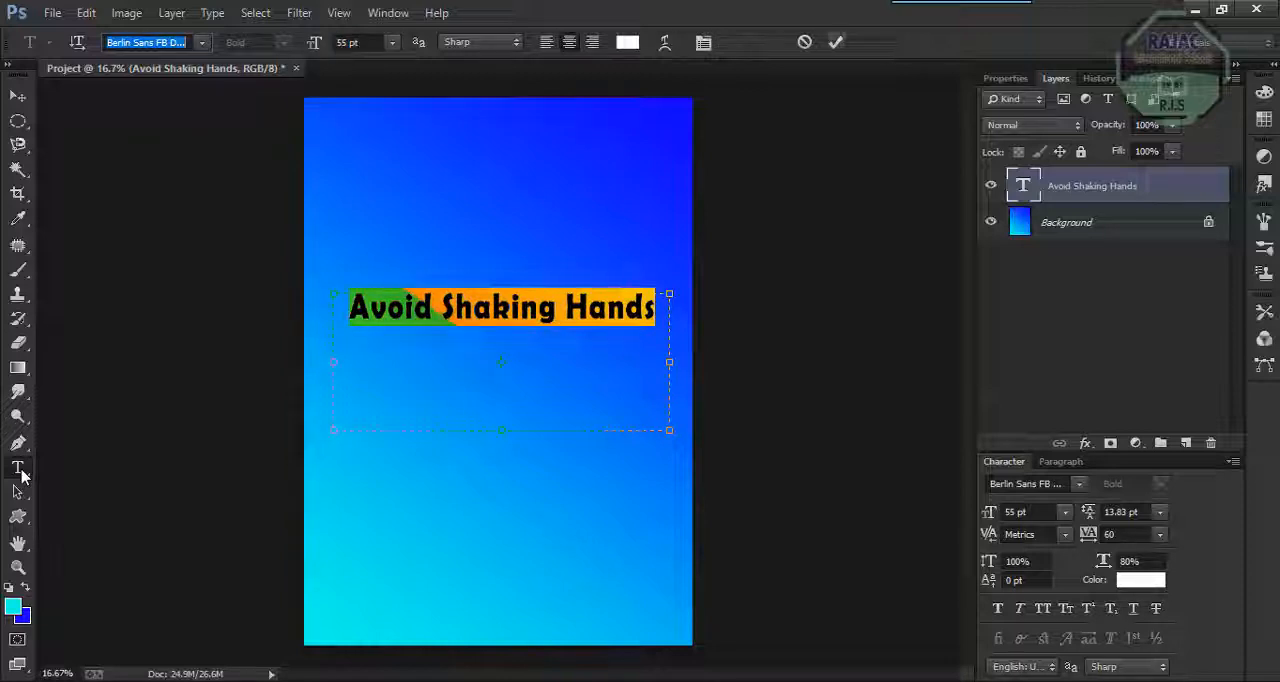
{"action": "left_click", "coordinate": [22, 475]}
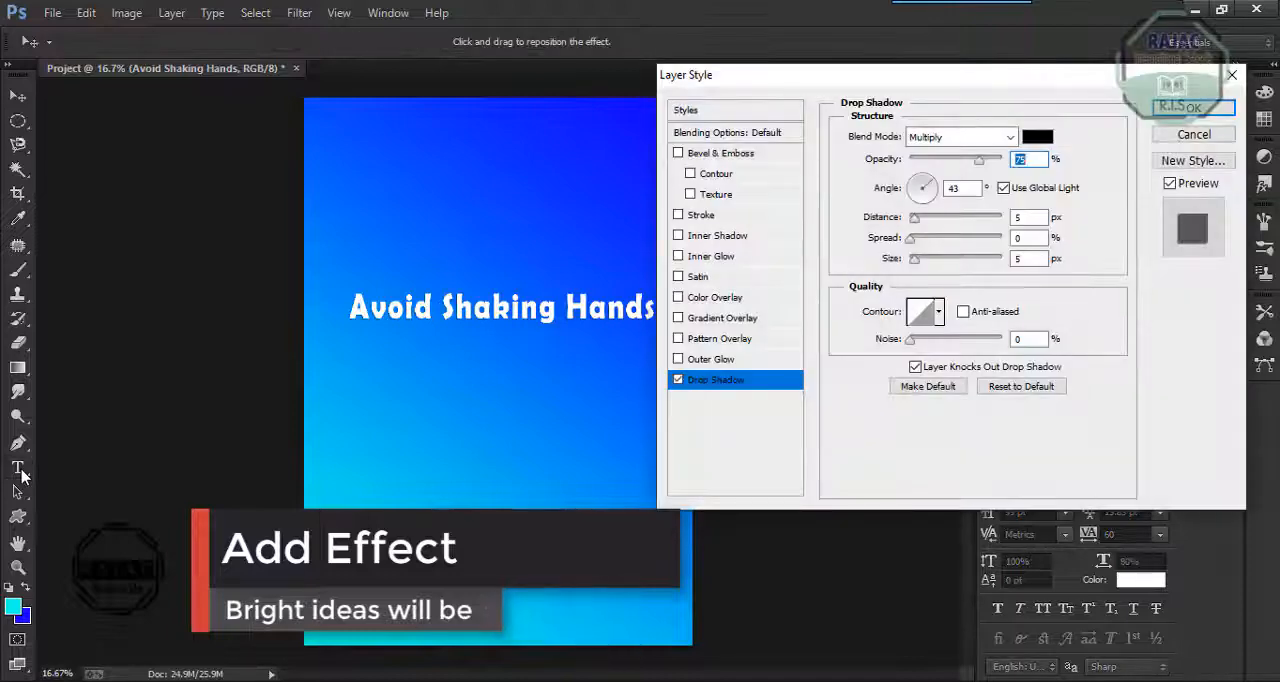
Give the heading layer an offset drop shadow, a black outside stroke and a white outer glow.
{"action": "left_click_drag", "start_coordinate": [500, 307], "coordinate": [498, 311]}
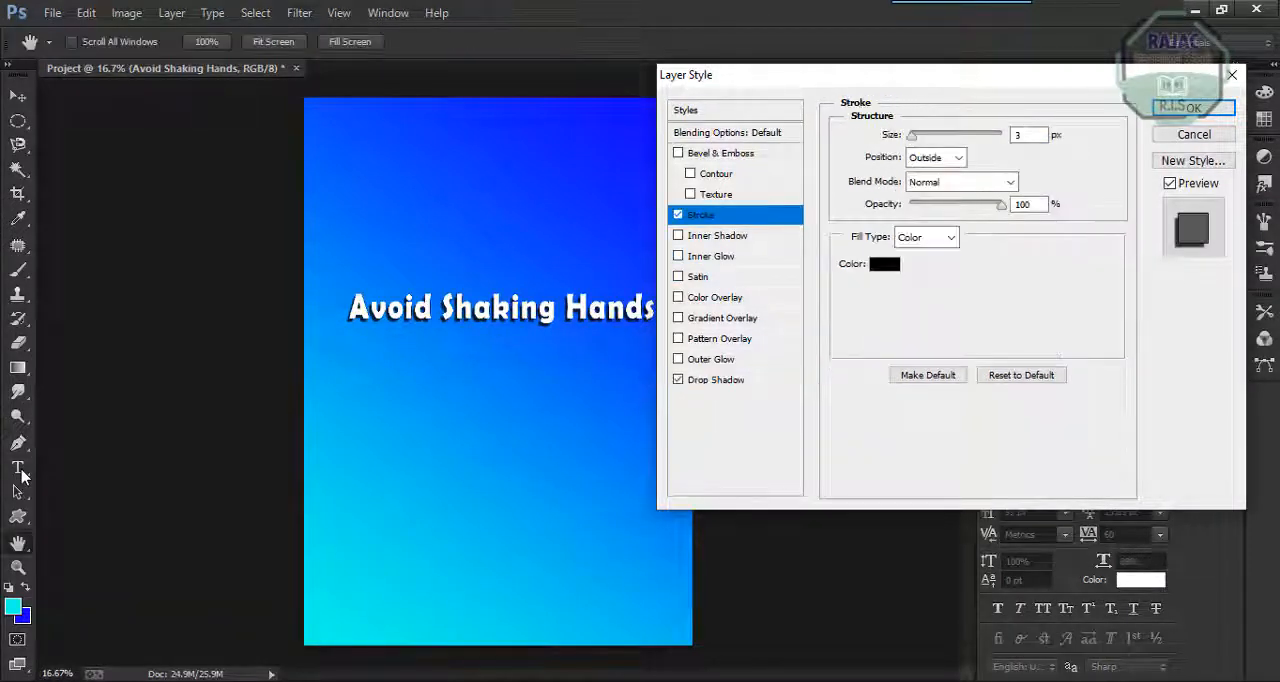
{"action": "key", "text": "Up"}
{"action": "key", "text": "Up"}
{"action": "key", "text": "Up"}
{"action": "key", "text": "Up"}
{"action": "key", "text": "Up"}
{"action": "key", "text": "Up"}
{"action": "key", "text": "Up"}
{"action": "key", "text": "Up"}
{"action": "key", "text": "Up"}
{"action": "key", "text": "Up"}
{"action": "key", "text": "Down"}
{"action": "key", "text": "Down"}
{"action": "key", "text": "Down"}
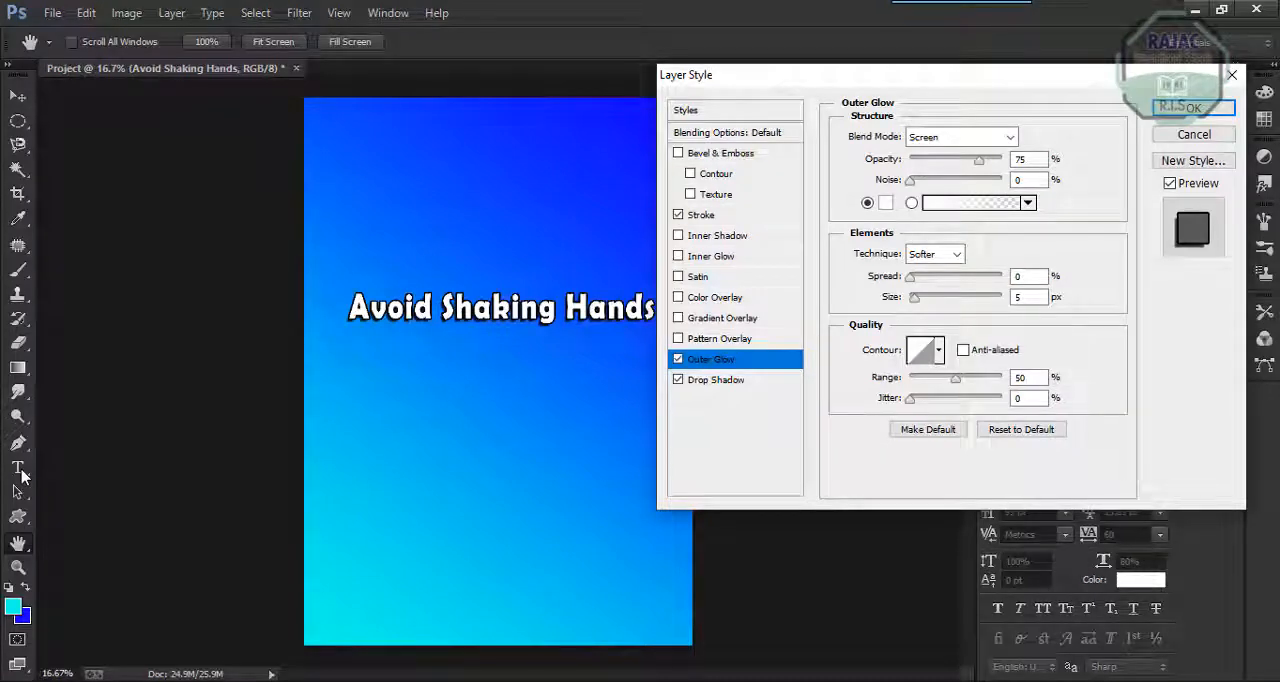
{"action": "key", "text": "Return"}
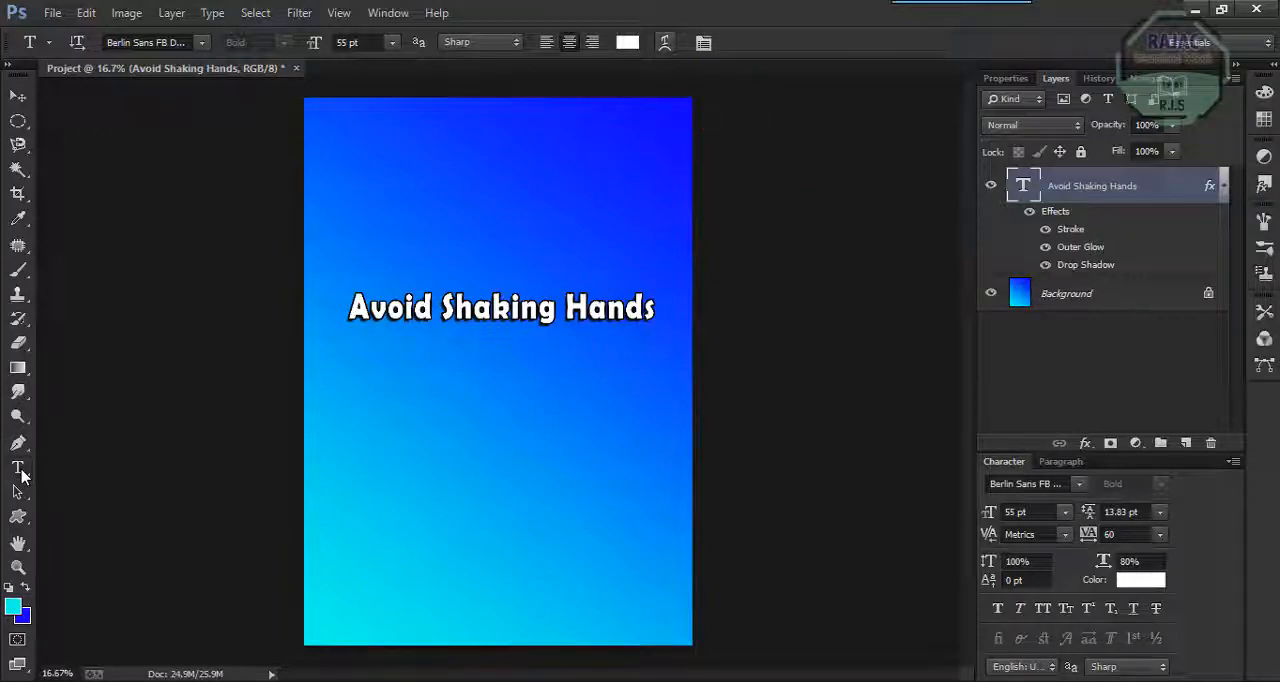
Warp the heading with the horizontal Flag style at +23% bend and move it higher on the poster.
{"action": "left_click", "coordinate": [665, 43]}
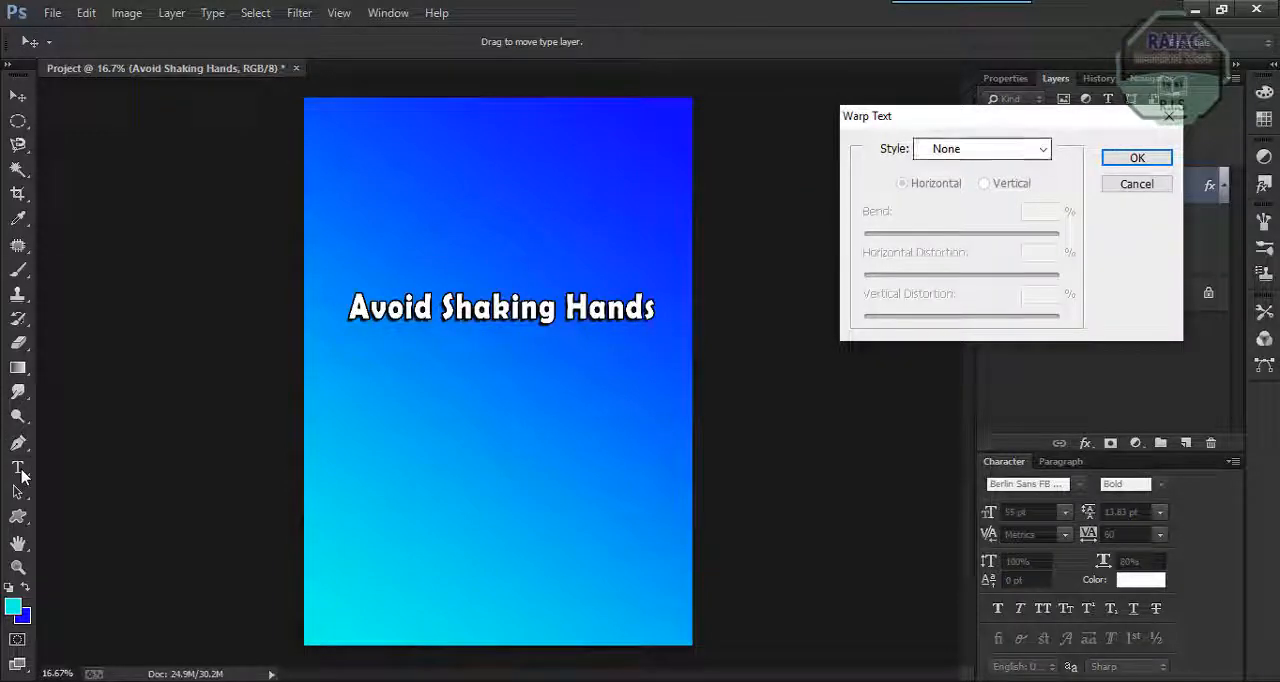
{"action": "left_click", "coordinate": [1042, 148]}
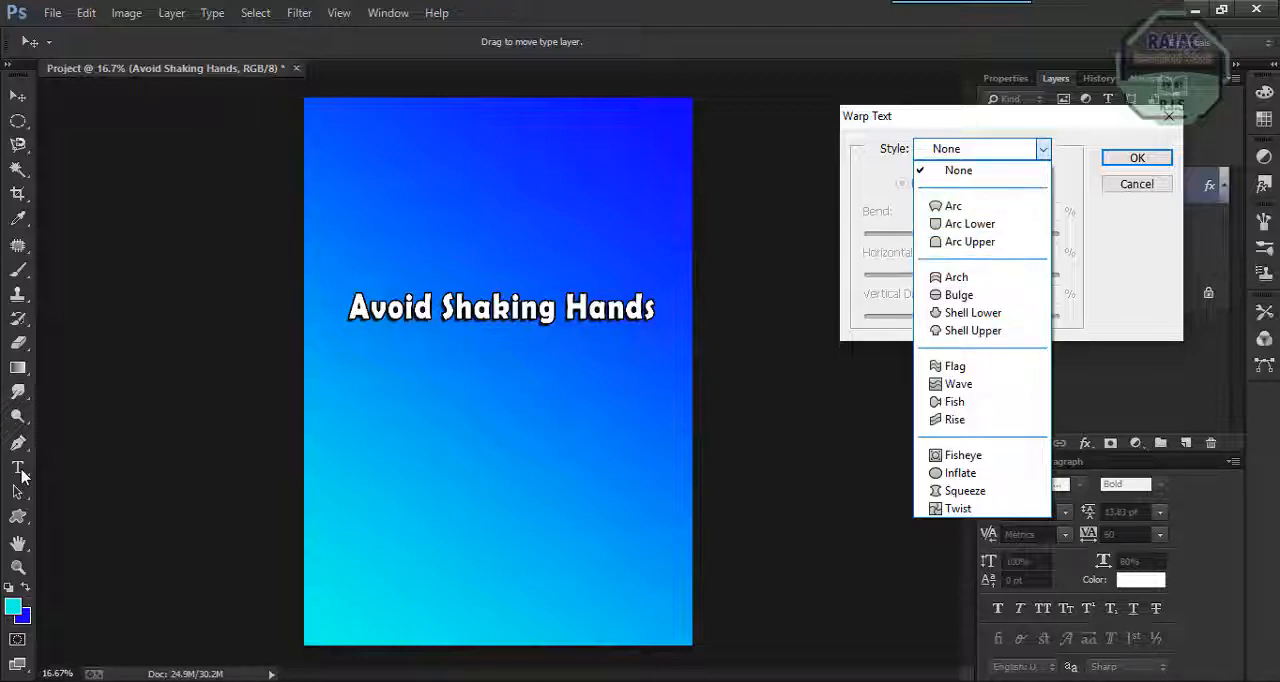
{"action": "left_click", "coordinate": [956, 366]}
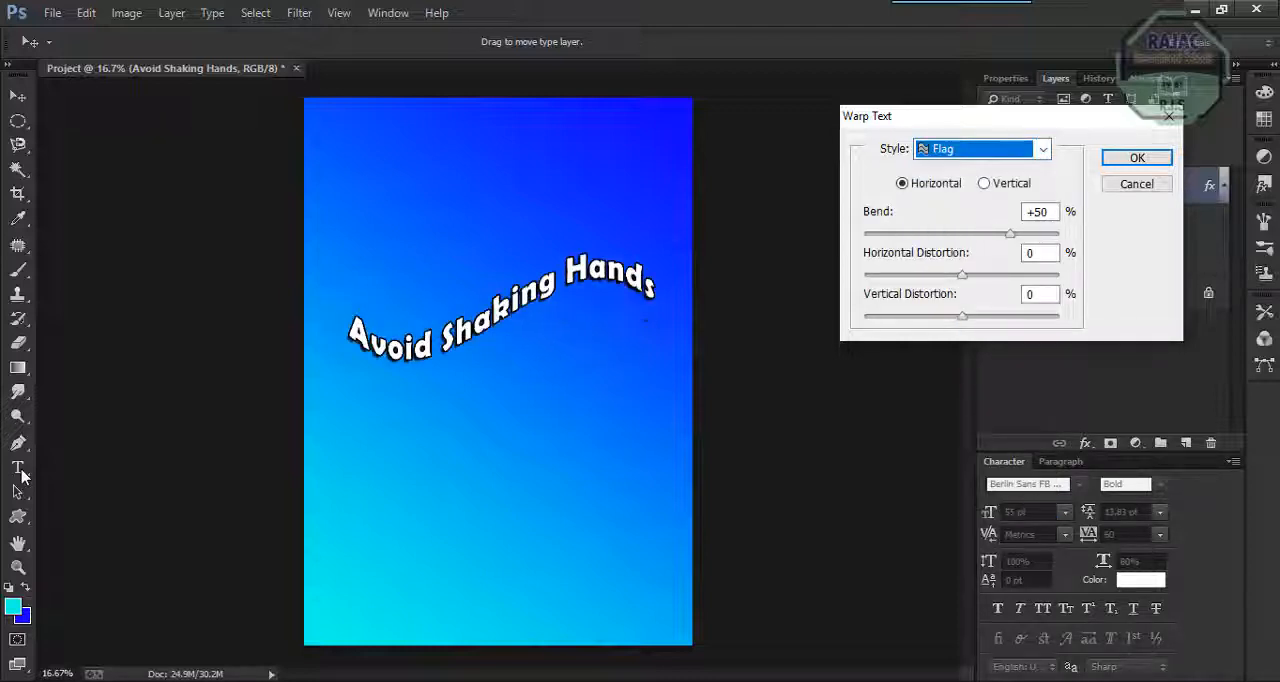
{"action": "left_click_drag", "start_coordinate": [1010, 234], "coordinate": [1007, 234]}
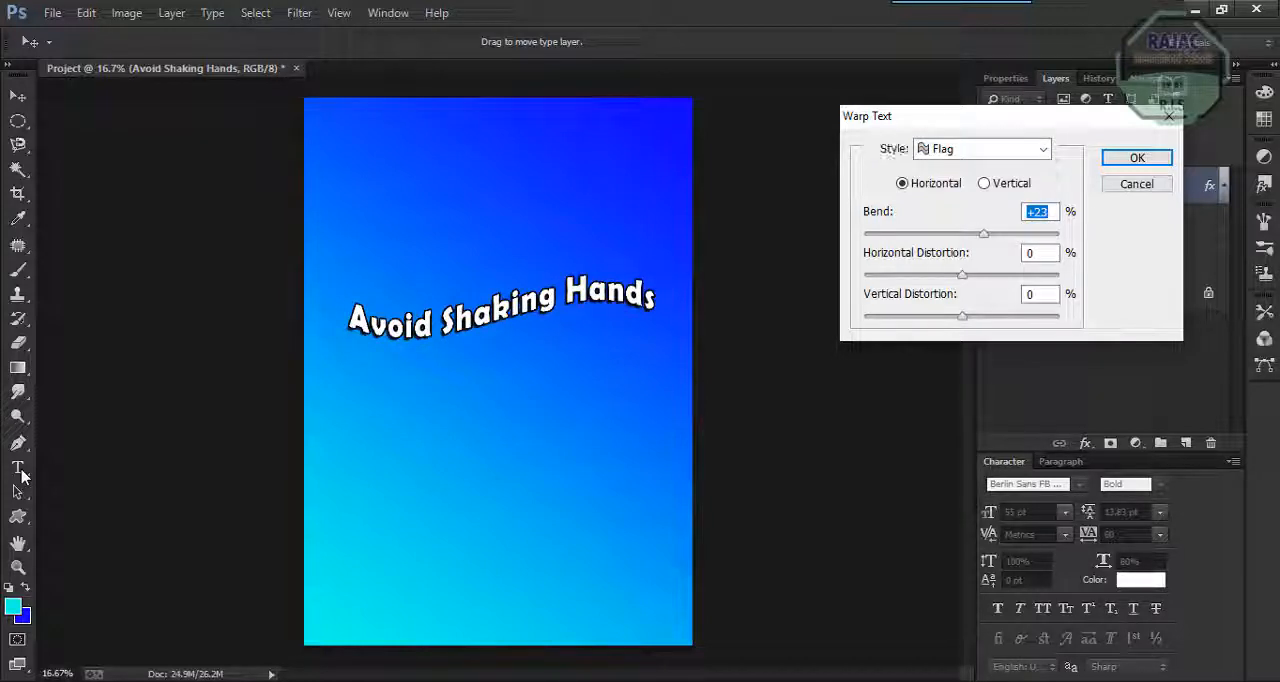
{"action": "key", "text": "Return"}
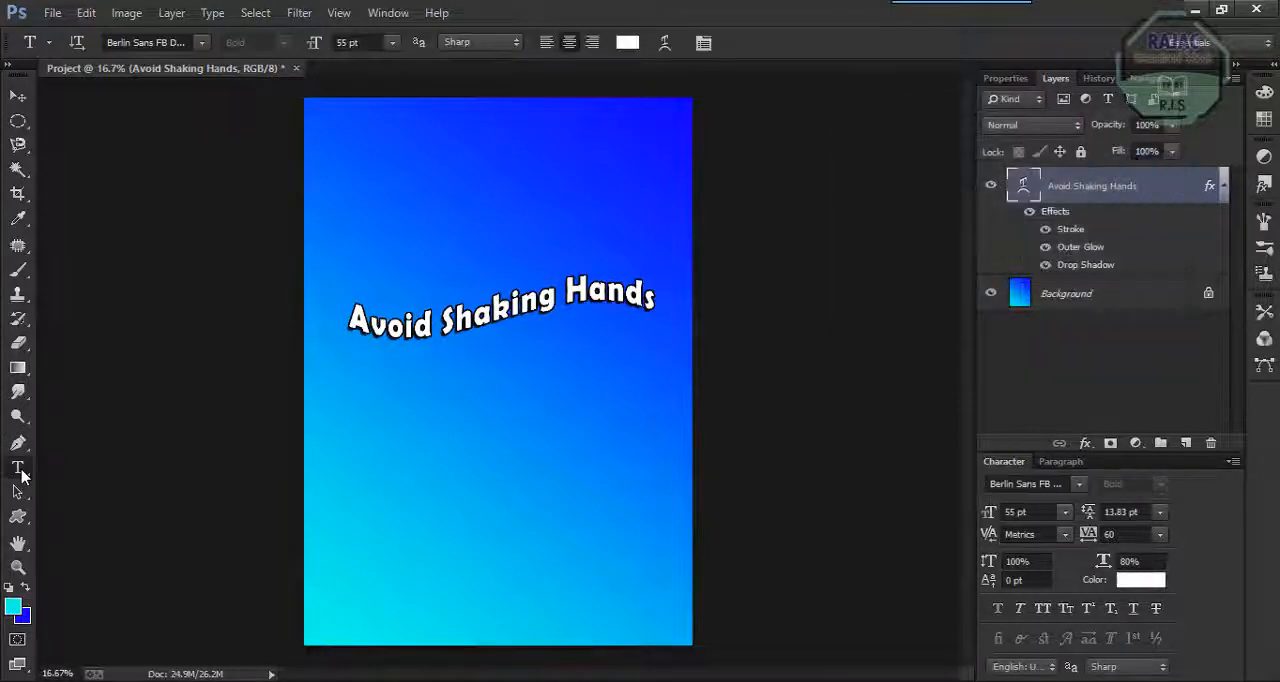
{"action": "key", "text": "v"}
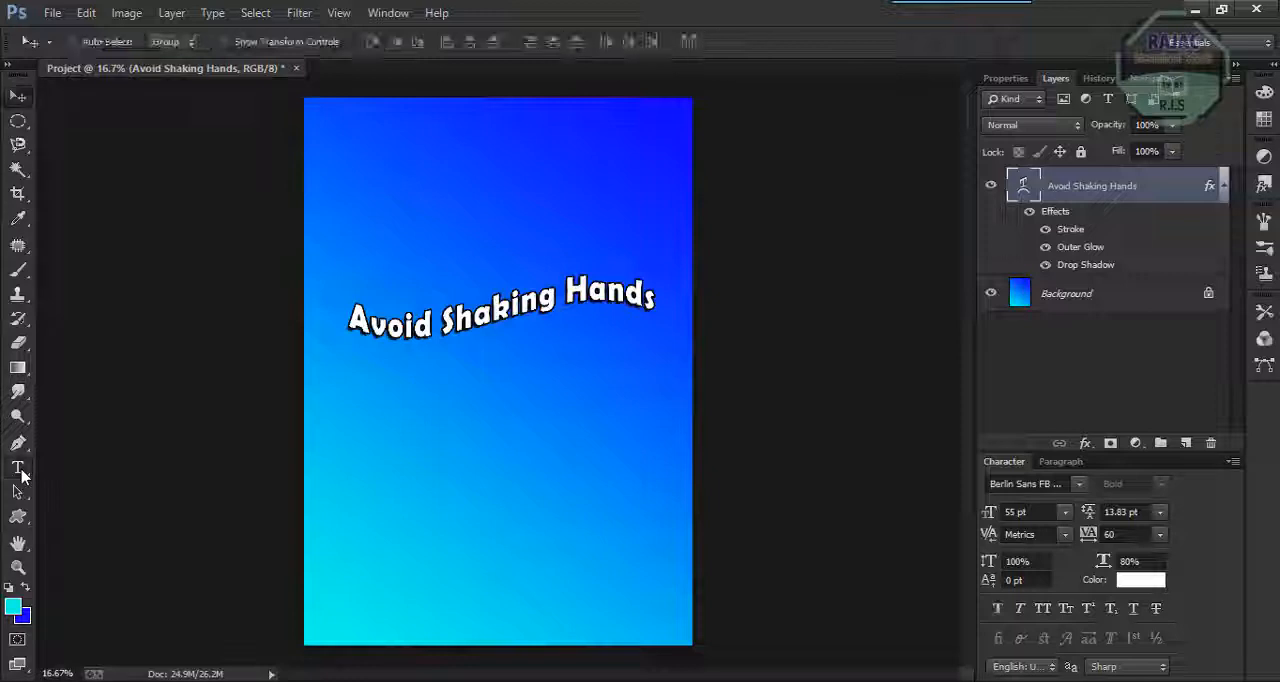
{"action": "left_click_drag", "start_coordinate": [484, 308], "coordinate": [484, 231]}
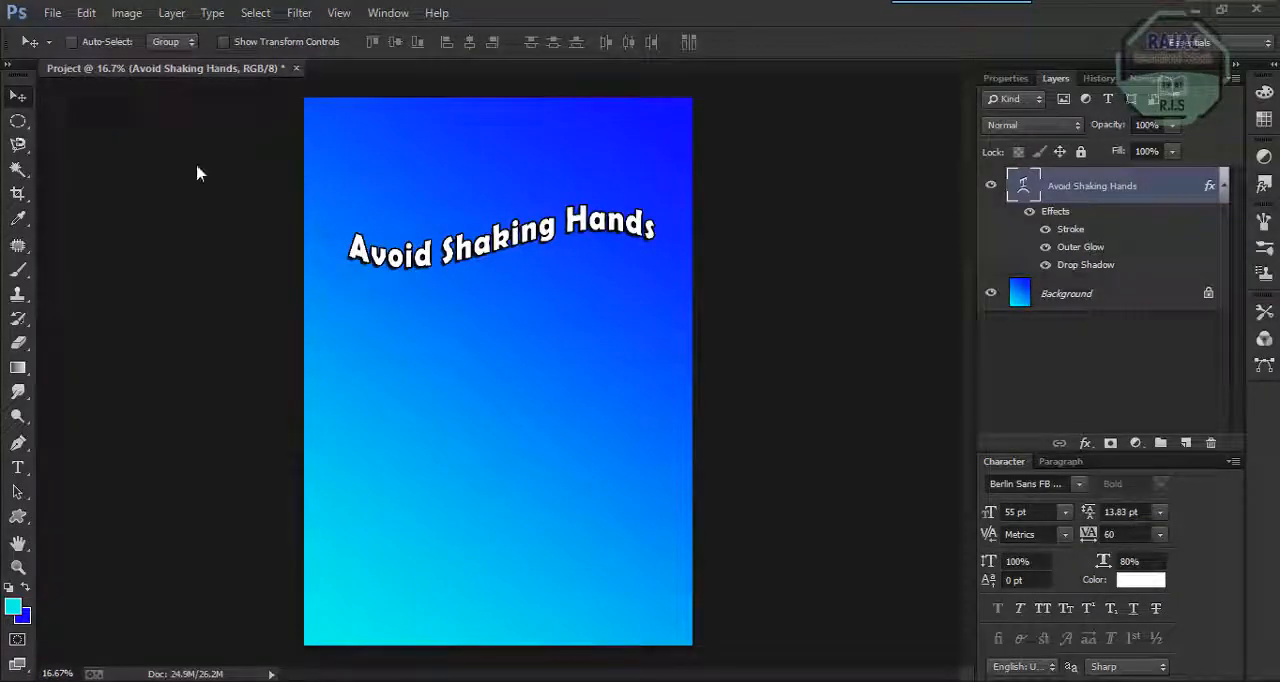
Open the handshake photo IMG_20200303_101537.jpg and copy it into the Project poster as a new layer over the lower part.
{"action": "left_click", "coordinate": [55, 14]}
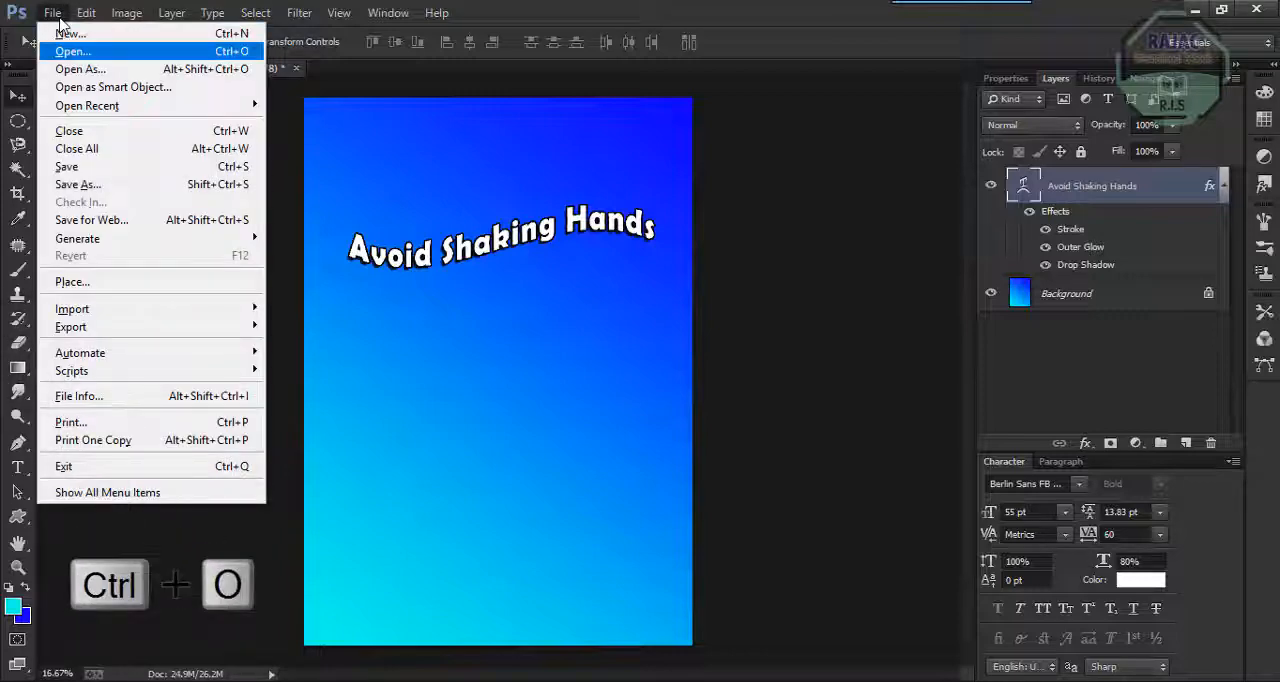
{"action": "key", "text": "ctrl+o"}
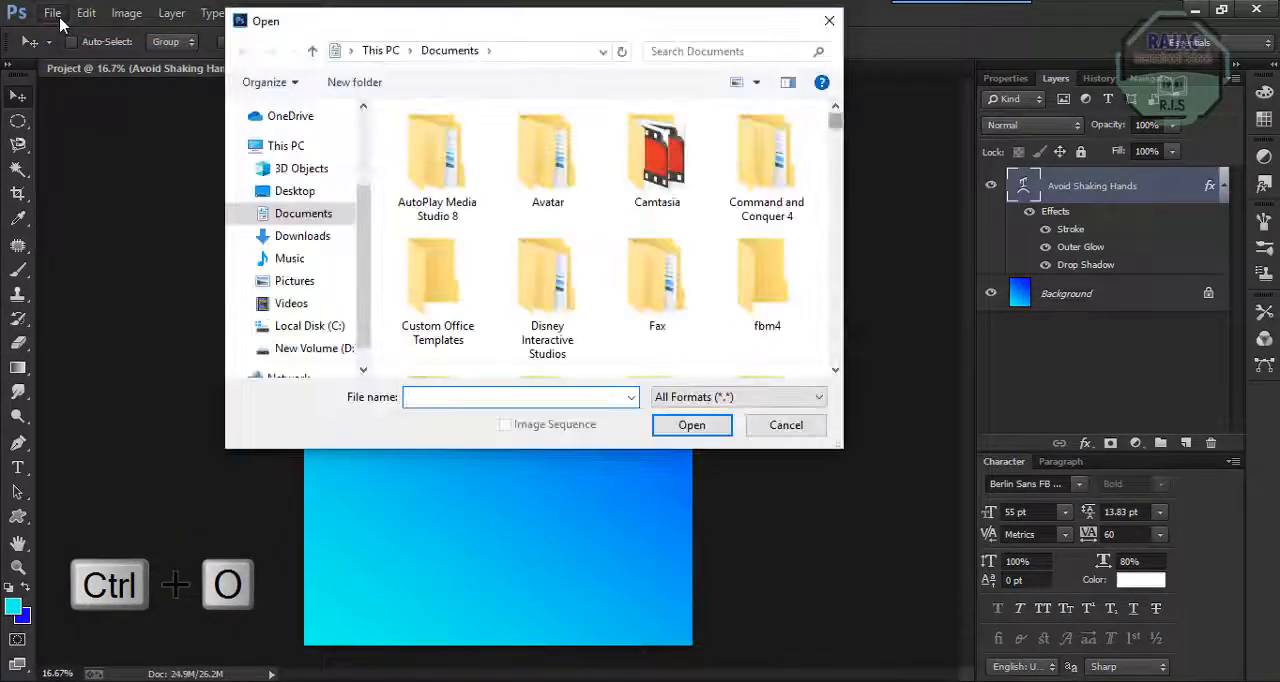
{"action": "left_click_drag", "start_coordinate": [835, 121], "coordinate": [835, 215]}
{"action": "double_click", "coordinate": [657, 223]}
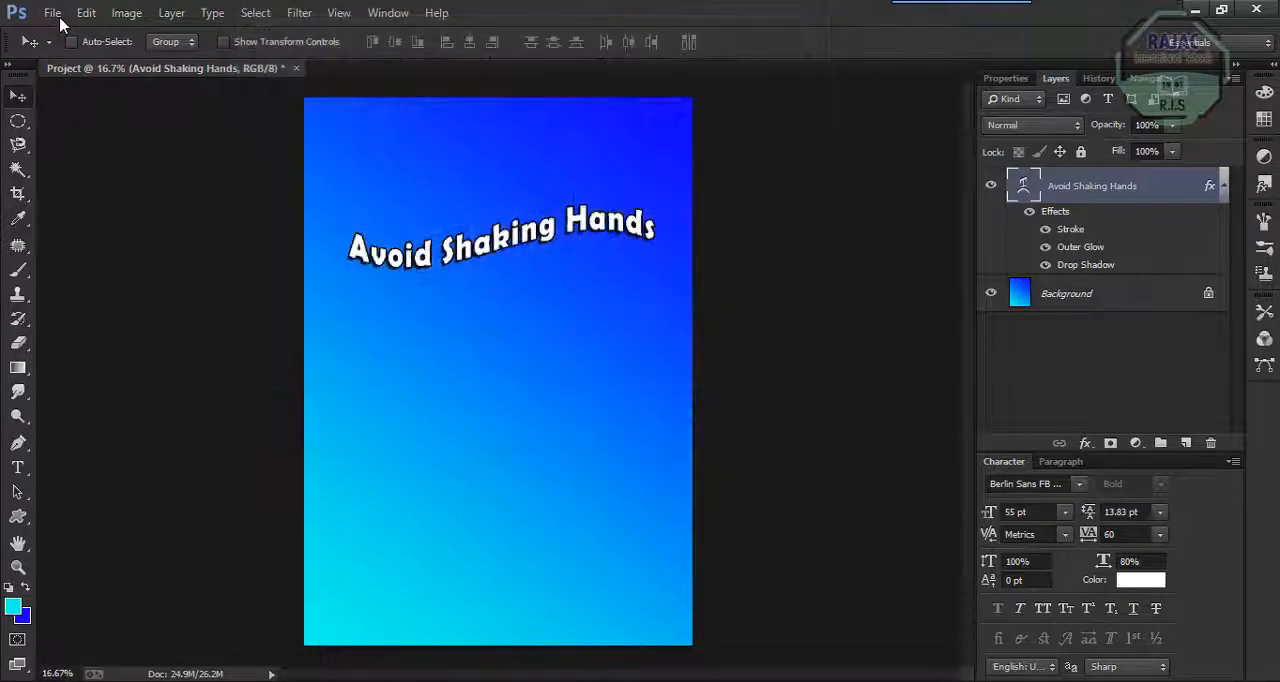
{"action": "key", "text": "v"}
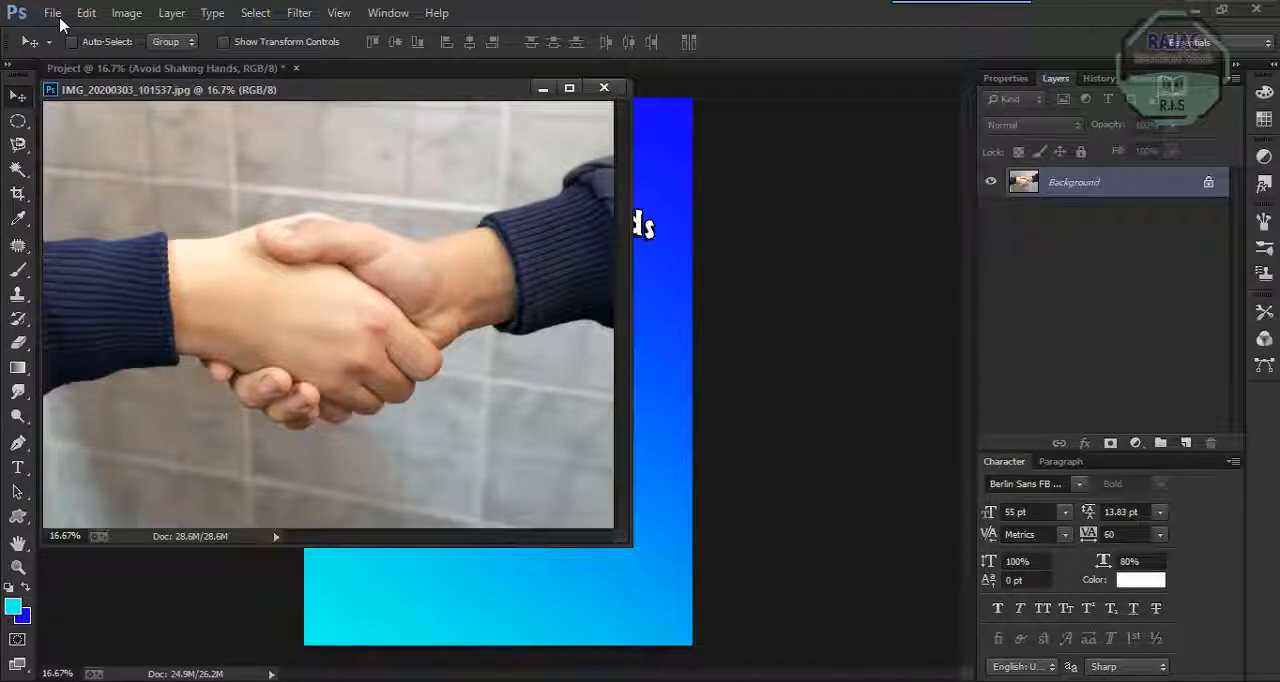
{"action": "left_click_drag", "start_coordinate": [402, 226], "coordinate": [664, 385]}
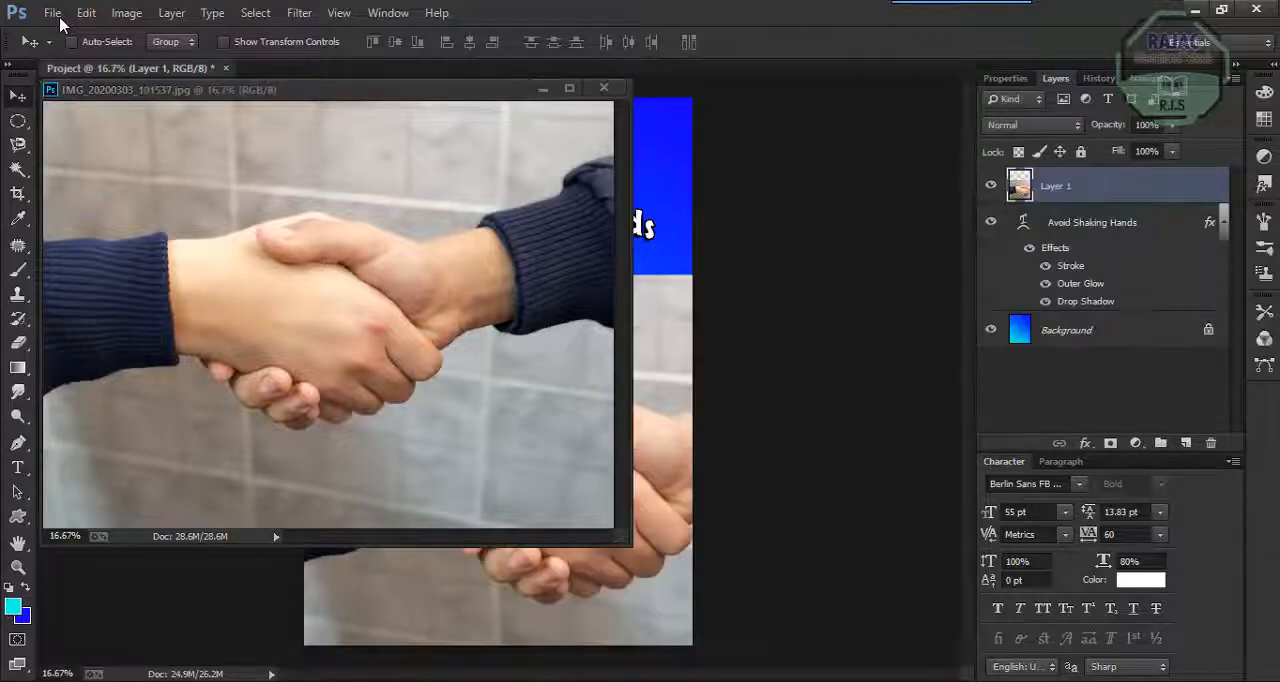
Scale the handshake photo down to fit within the poster's width and place it centred below the heading.
{"action": "key", "text": "ctrl+t"}
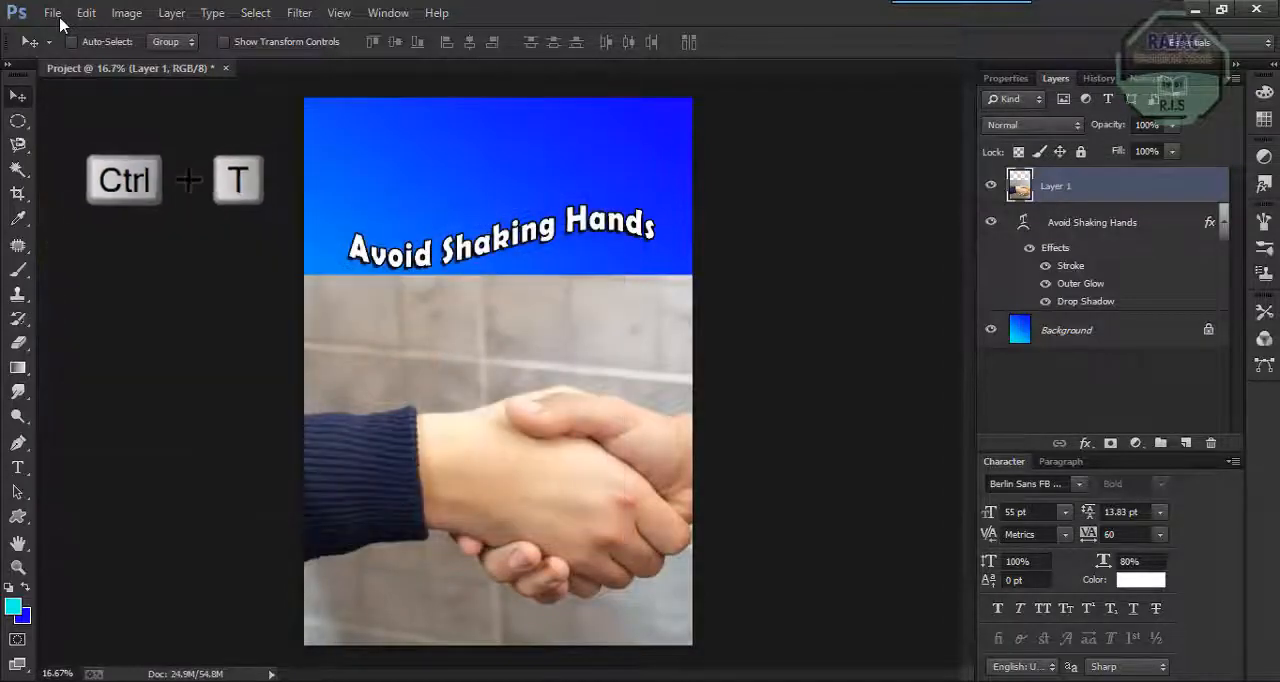
{"action": "key", "text": "ctrl+t"}
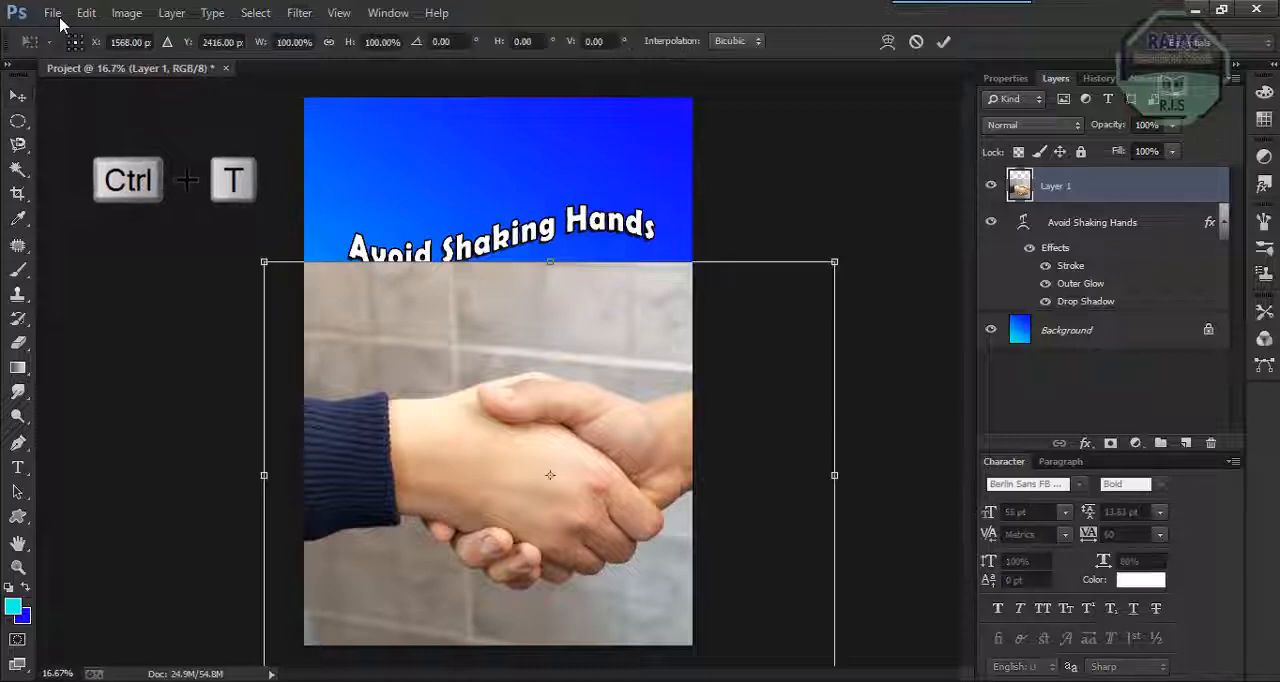
{"action": "left_click_drag", "start_coordinate": [835, 262], "coordinate": [568, 375]}
{"action": "key", "text": "Return"}
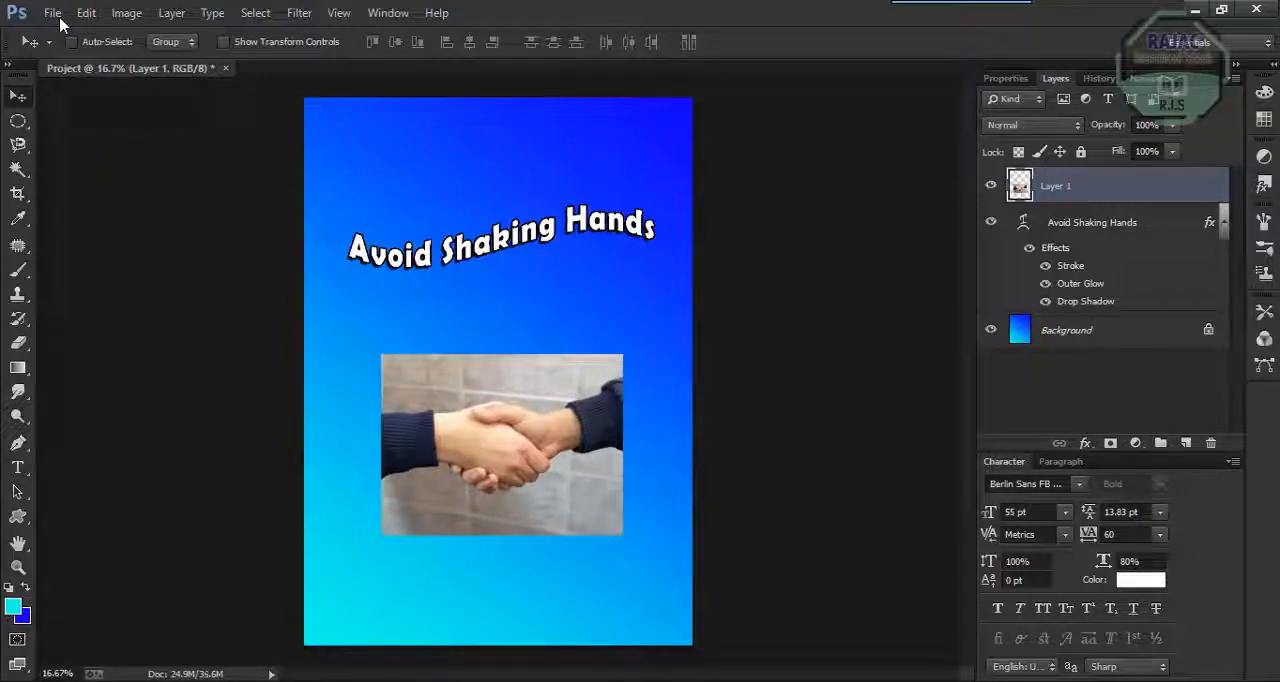
Give the photo layer a drop shadow at 48° with 85 px distance and an 18 px black outside stroke.
{"action": "left_click", "coordinate": [1085, 443]}
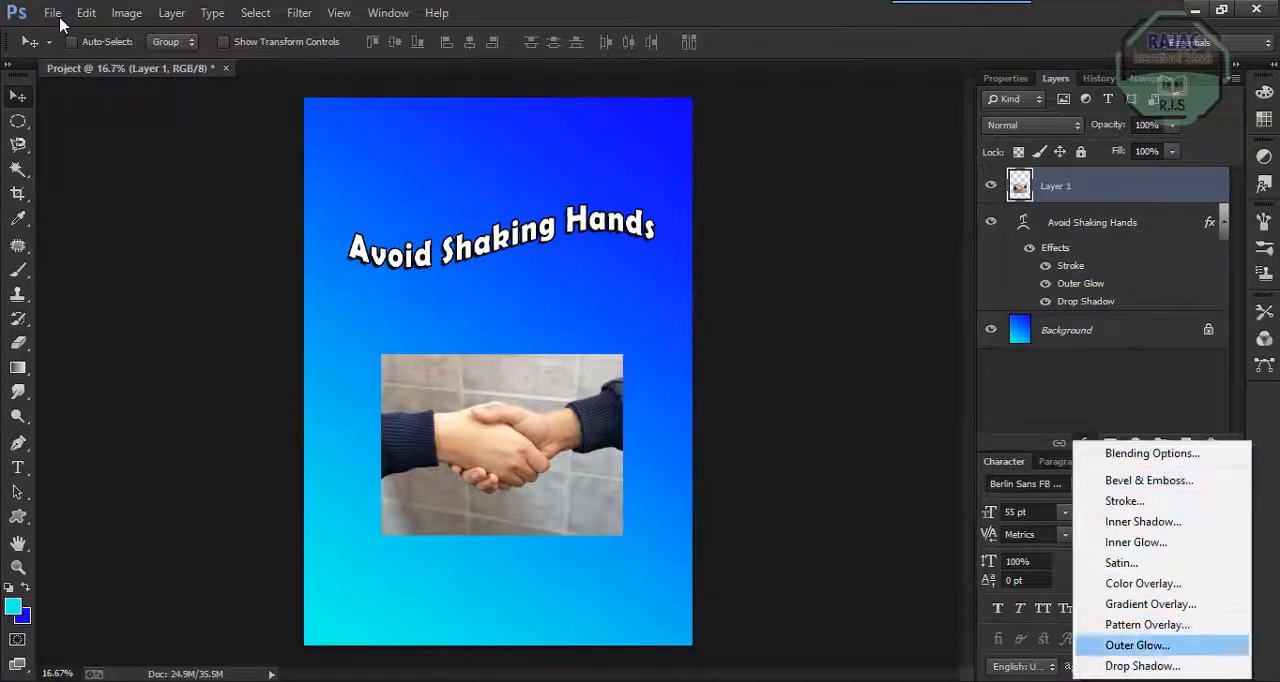
{"action": "left_click", "coordinate": [1142, 665]}
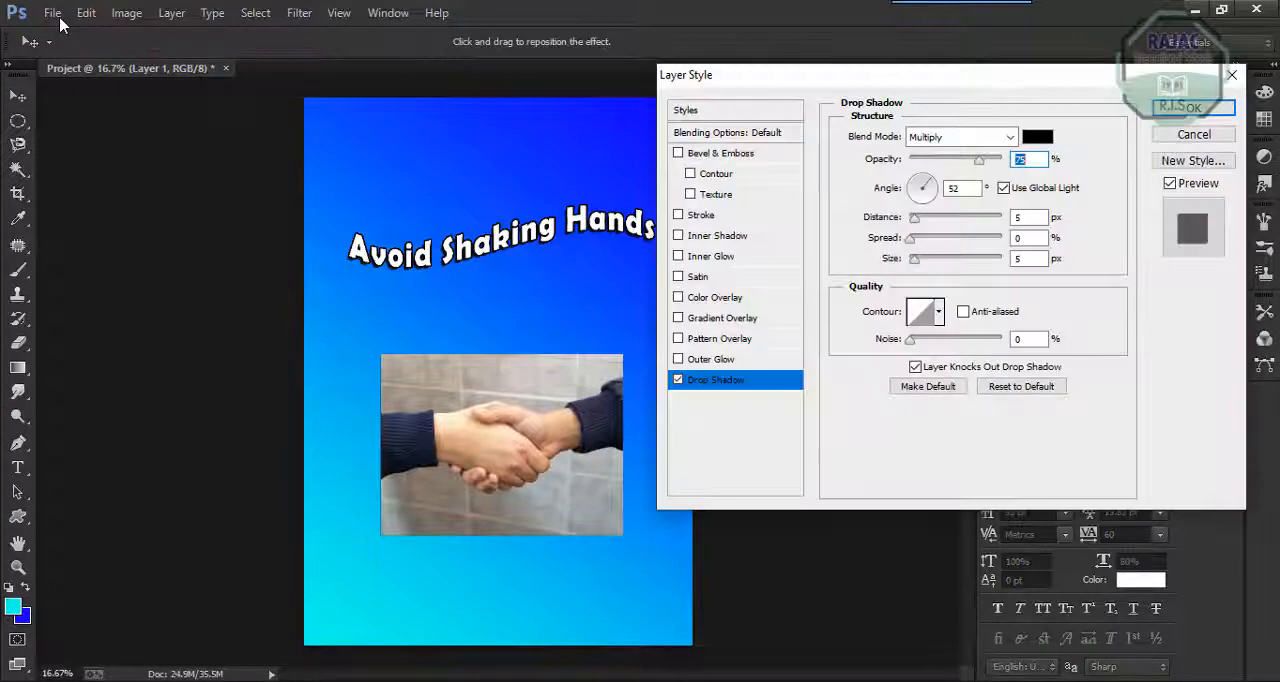
{"action": "left_click_drag", "start_coordinate": [502, 445], "coordinate": [493, 455]}
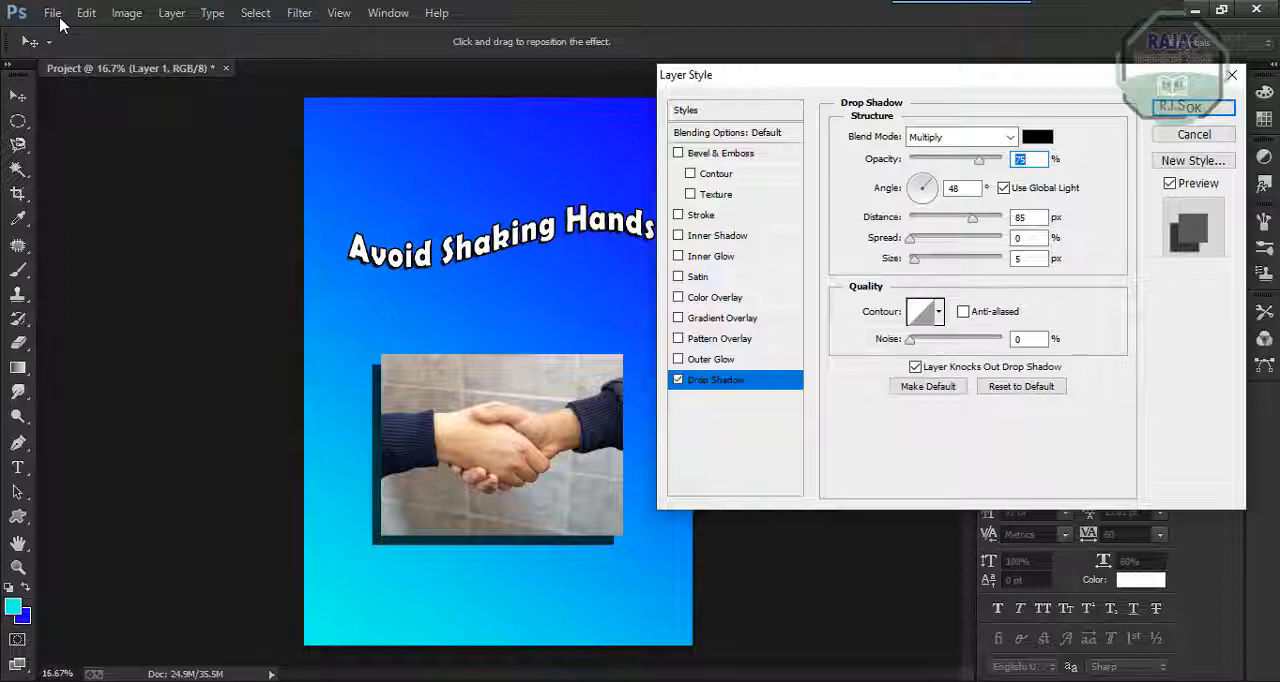
{"action": "left_click", "coordinate": [701, 215]}
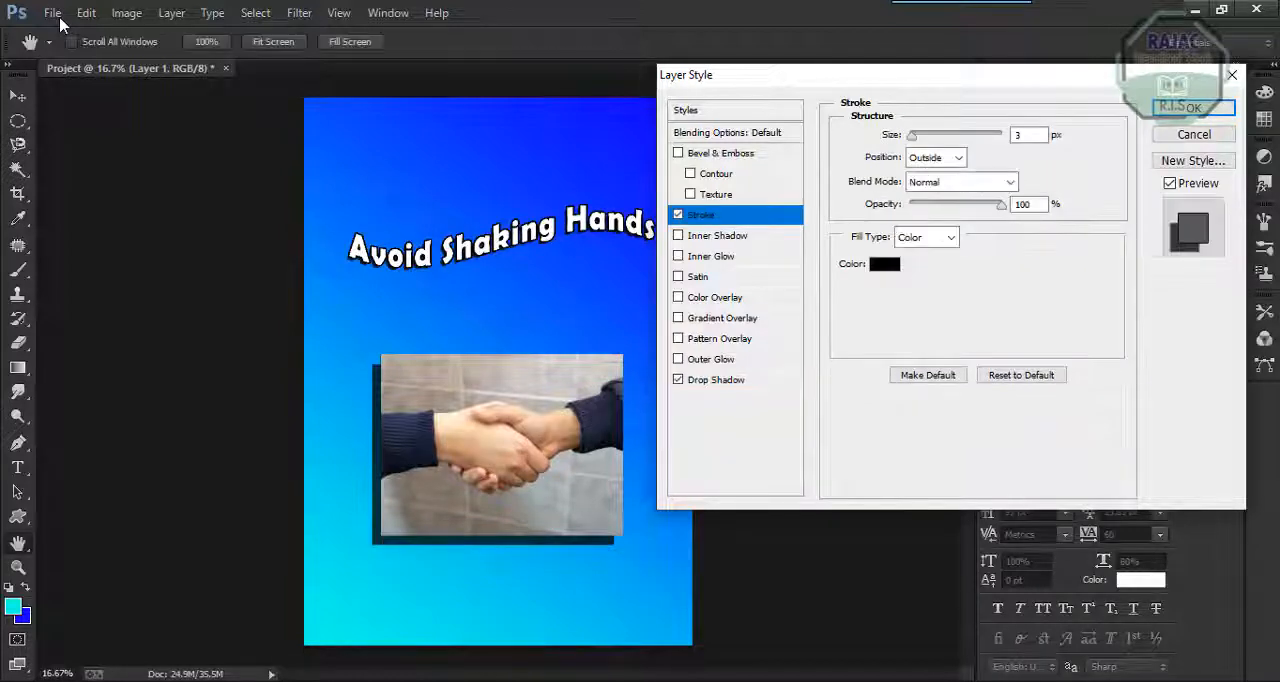
{"action": "left_click_drag", "start_coordinate": [911, 135], "coordinate": [921, 135]}
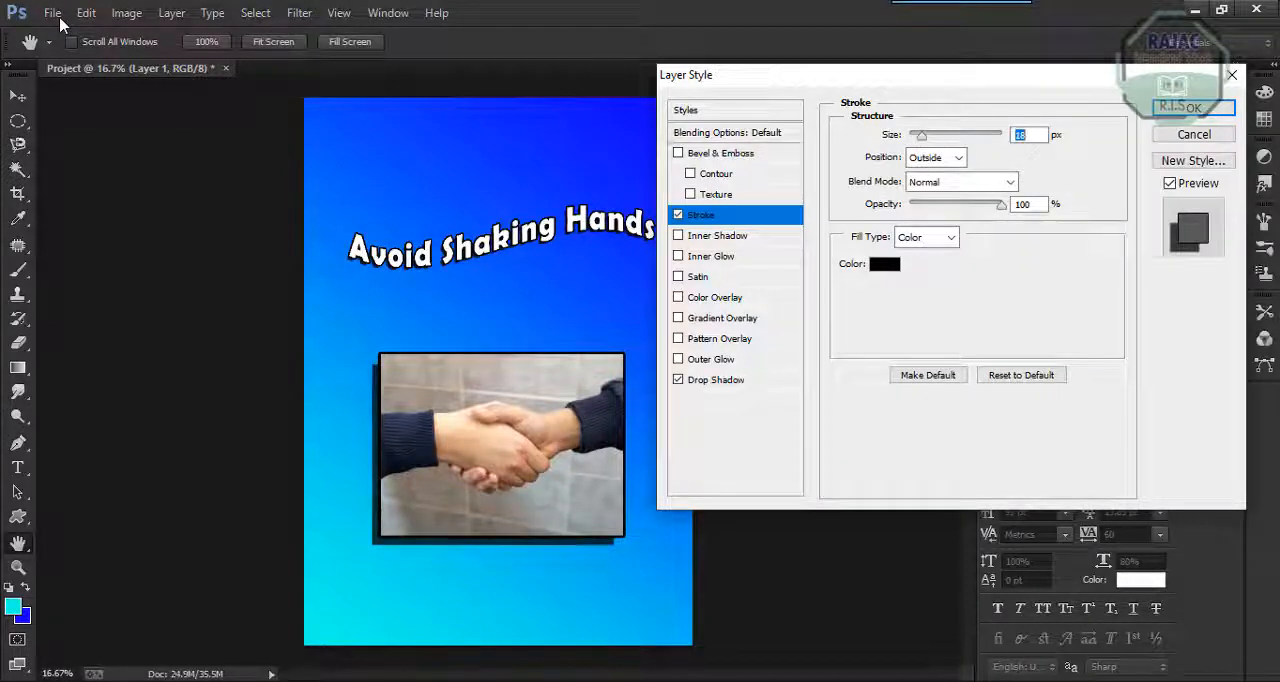
{"action": "left_click", "coordinate": [1193, 107]}
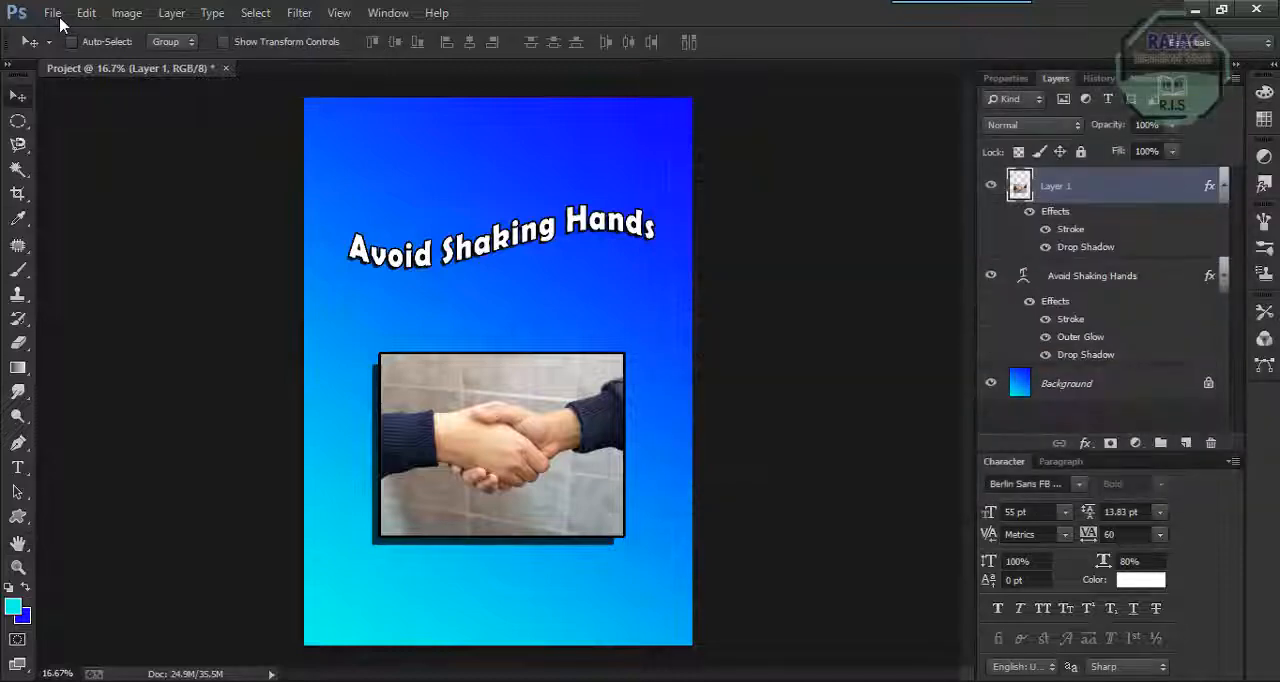